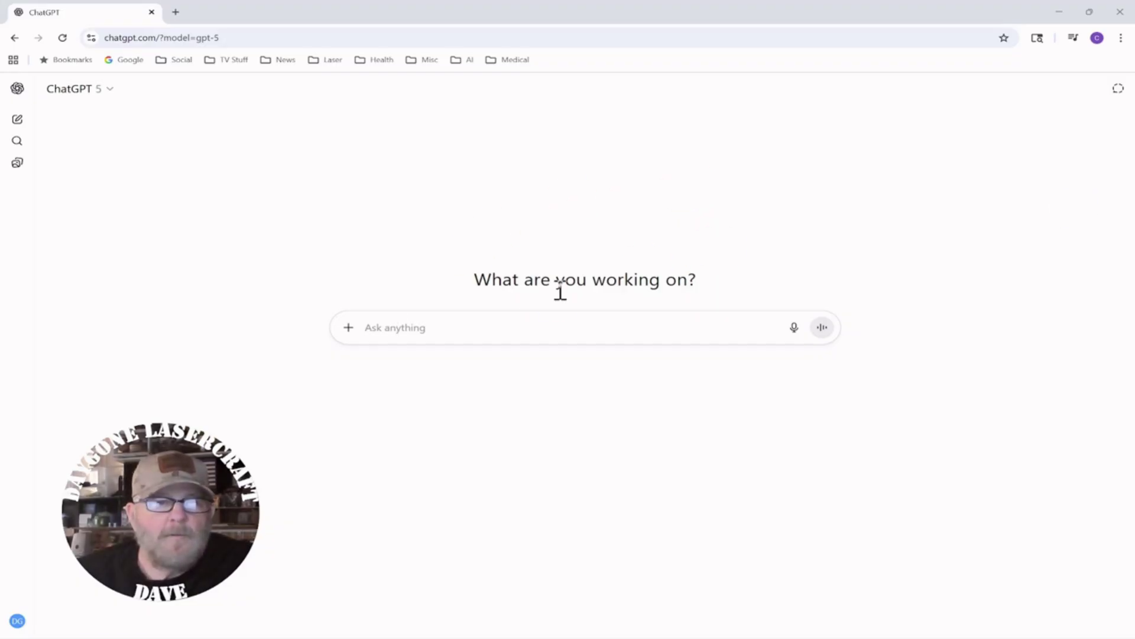
# - Submit the prompt "create a halloween cat with a witch hat in svg format"
pyautogui.click(398, 327)
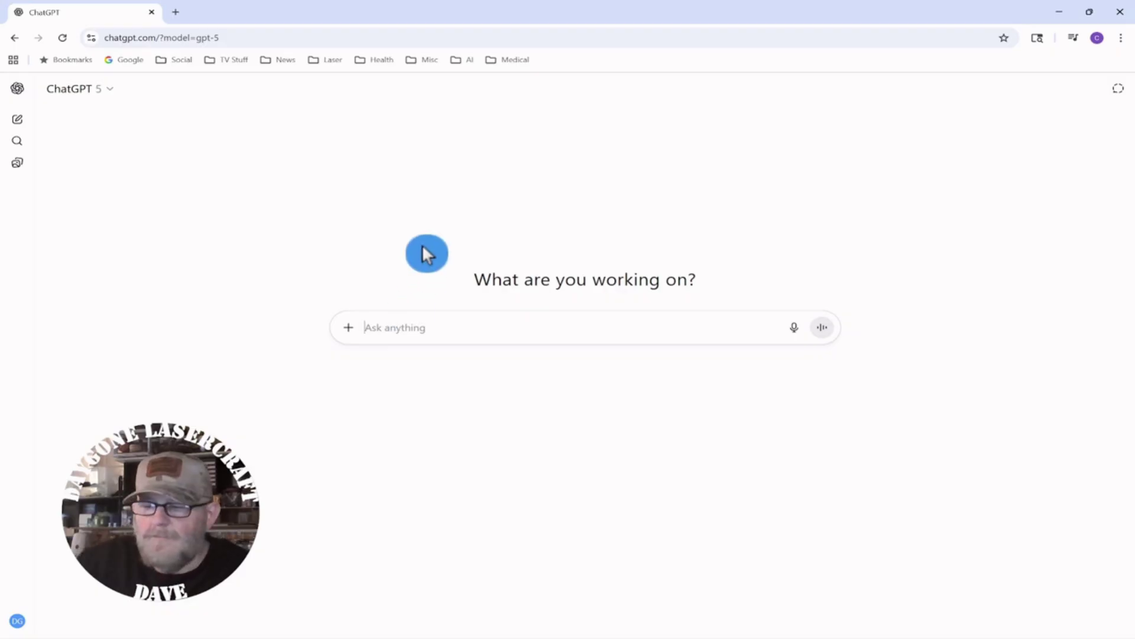
pyautogui.write('create')
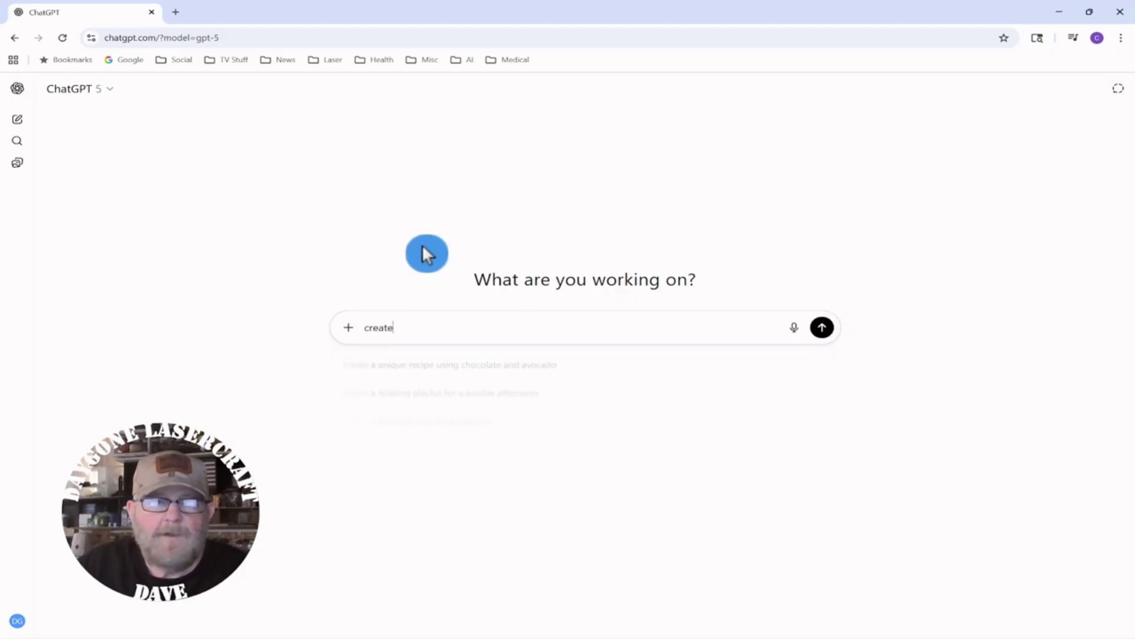
pyautogui.write(' a ha')
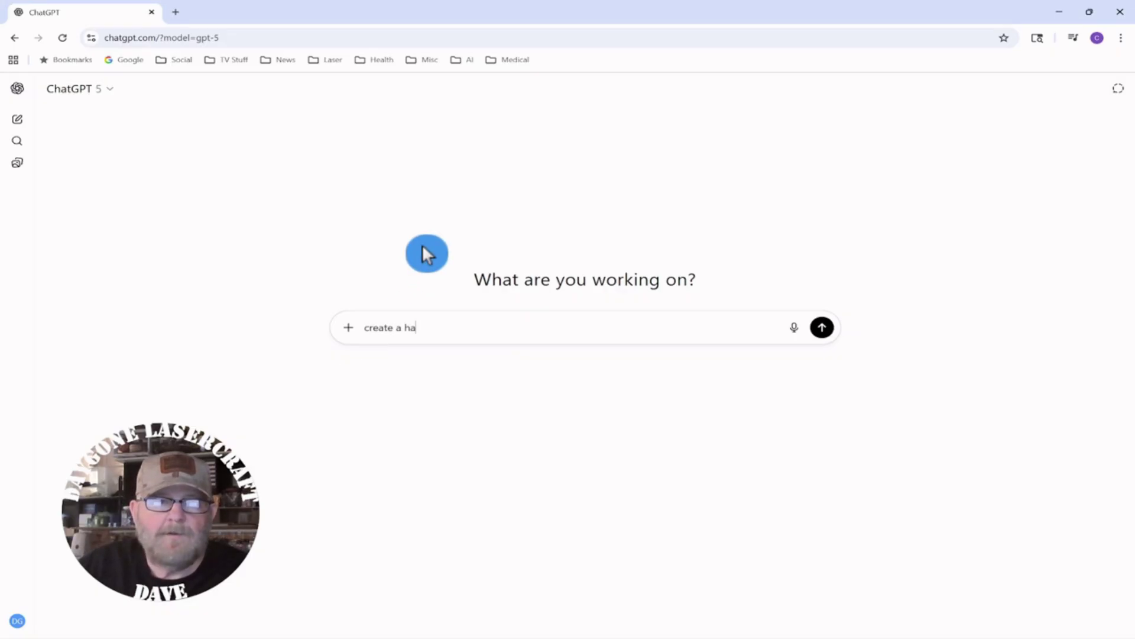
pyautogui.write('lloween ')
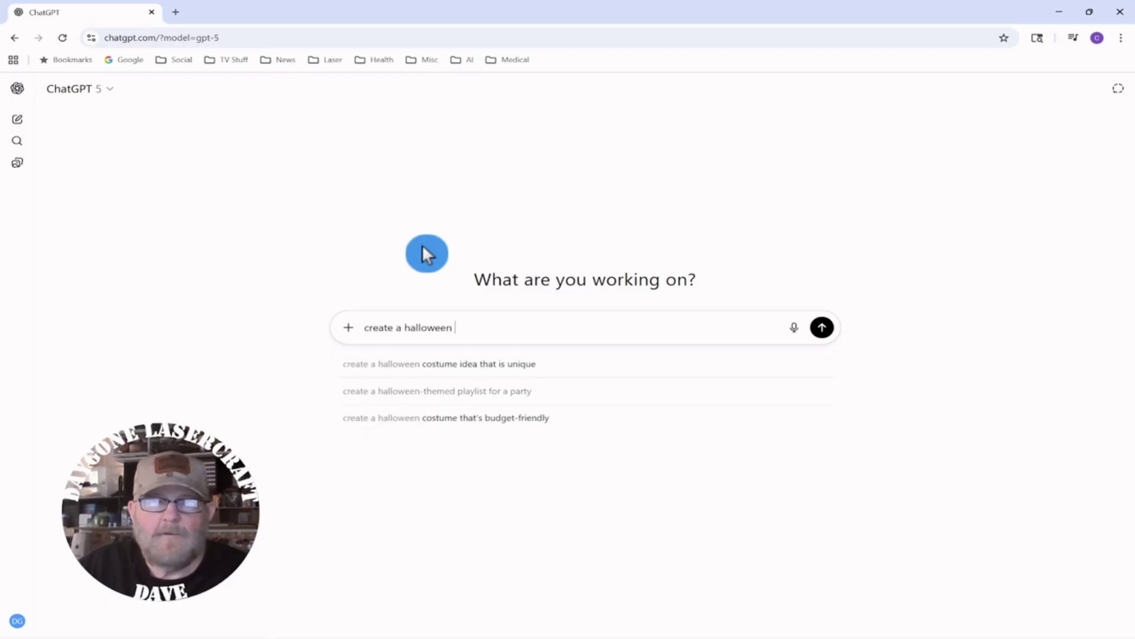
pyautogui.write('cat with a ')
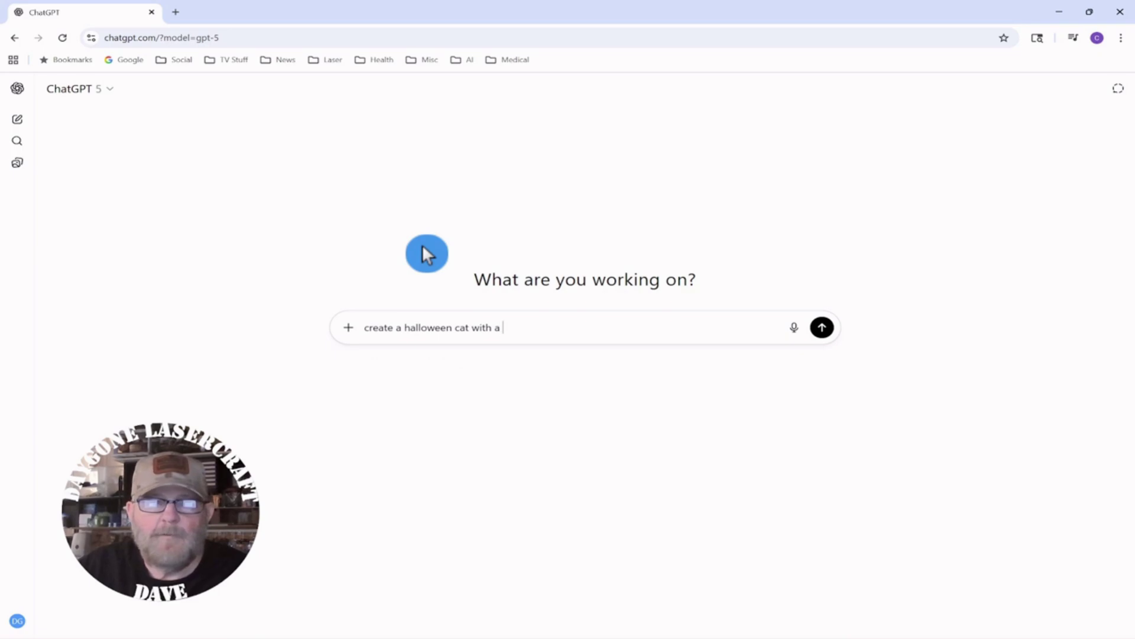
pyautogui.write('with')
pyautogui.write('c')
pyautogui.press('BackSpace')
pyautogui.press('BackSpace')
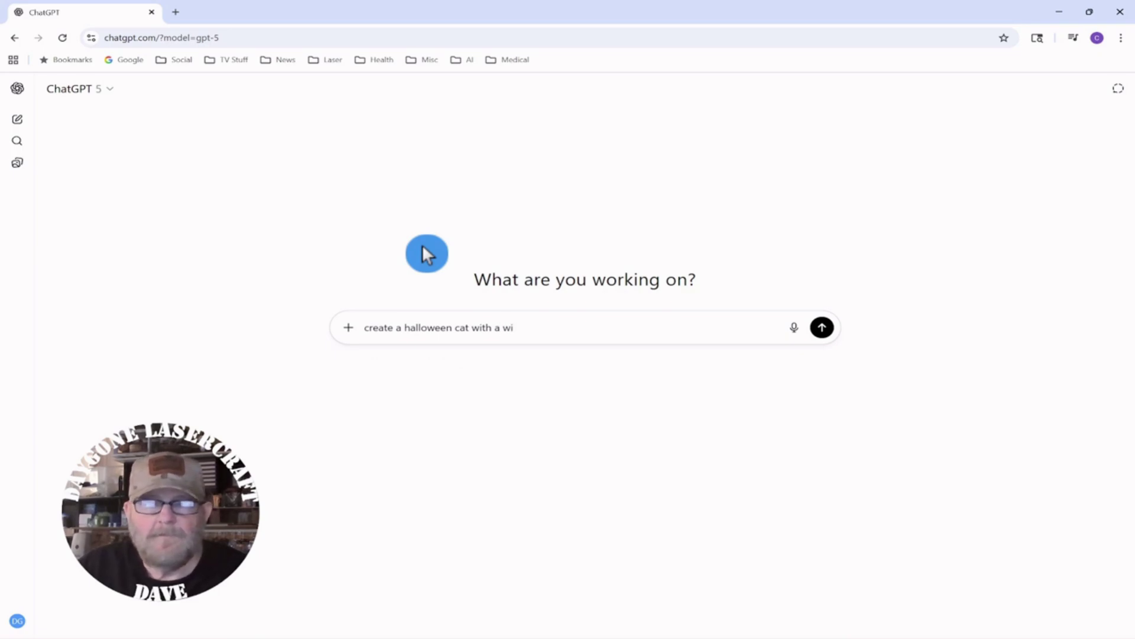
pyautogui.write('tch hat')
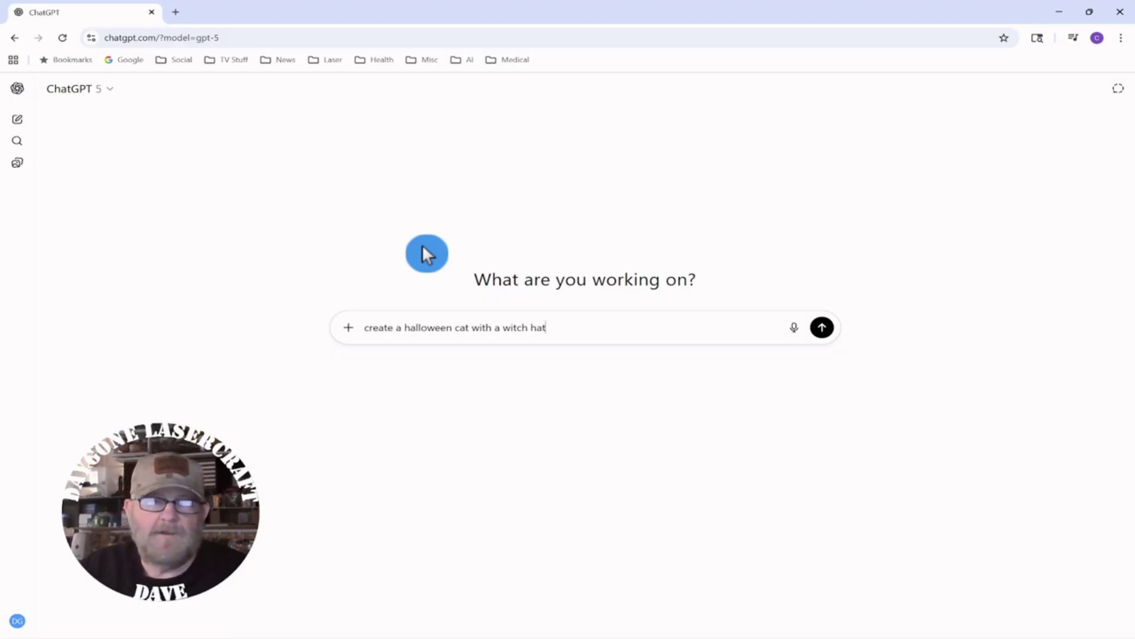
pyautogui.write('in')
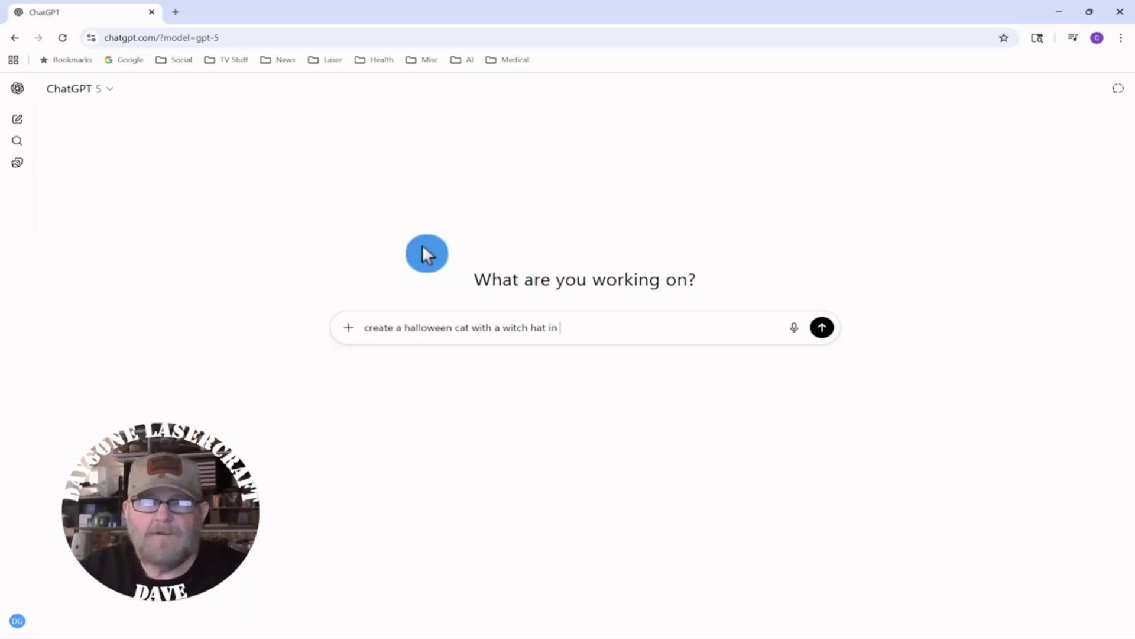
pyautogui.write(' sv')
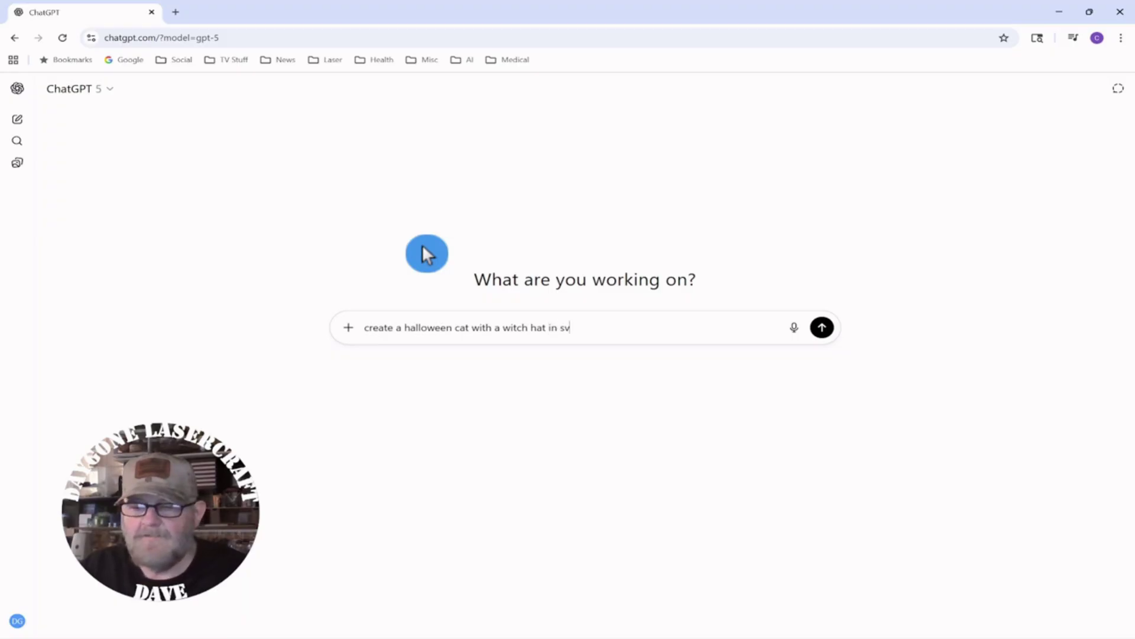
pyautogui.write('g format')
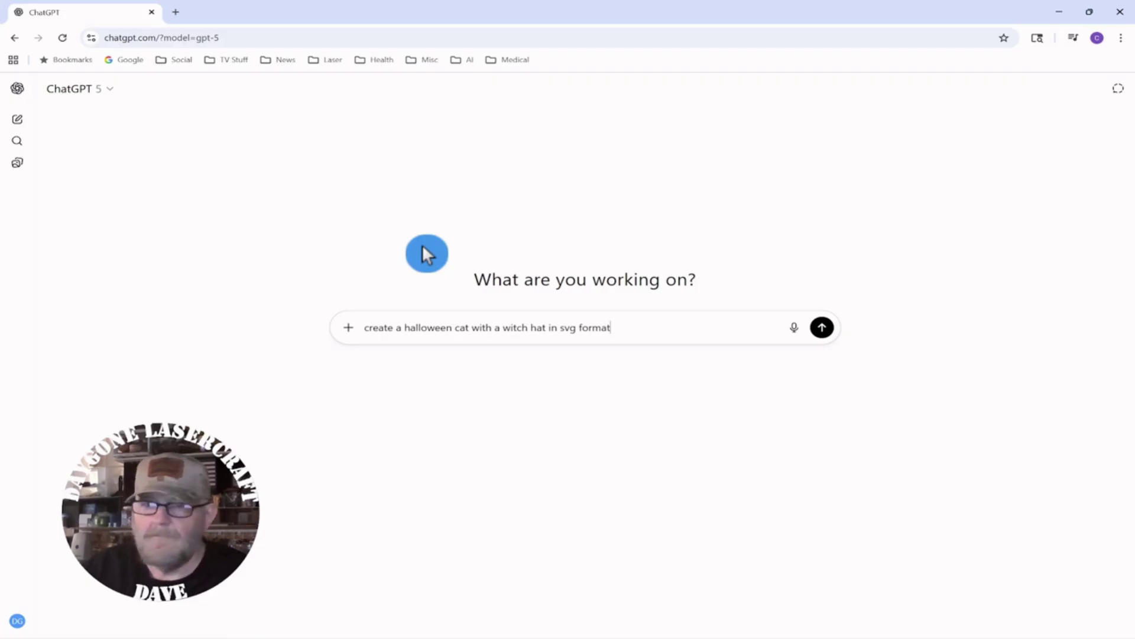
pyautogui.press('Return')
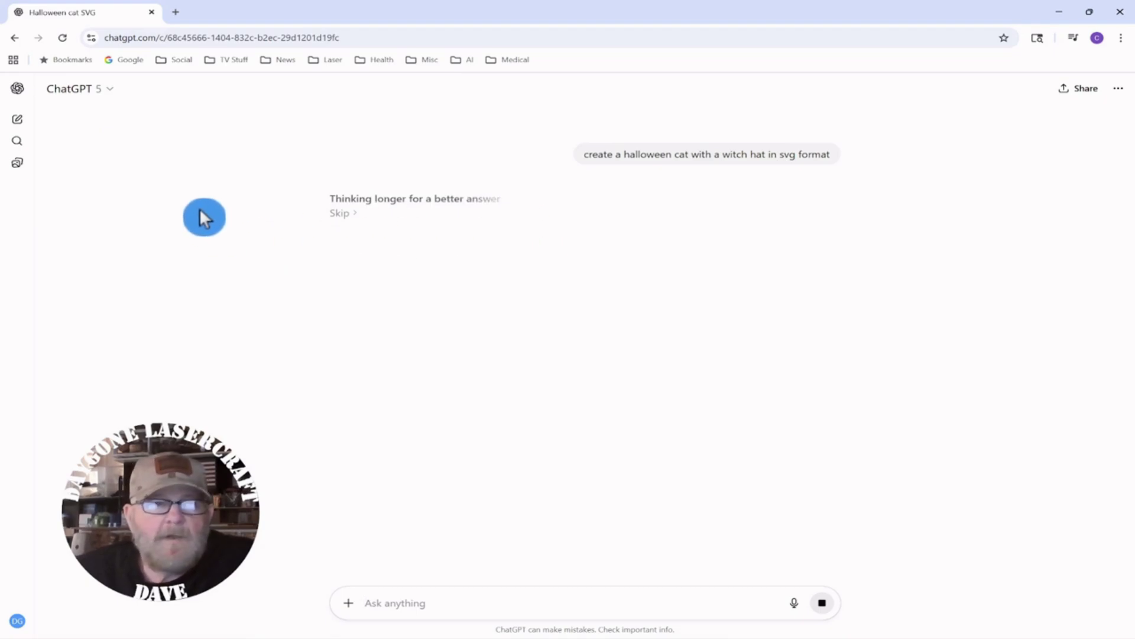
pyautogui.click(110, 90)
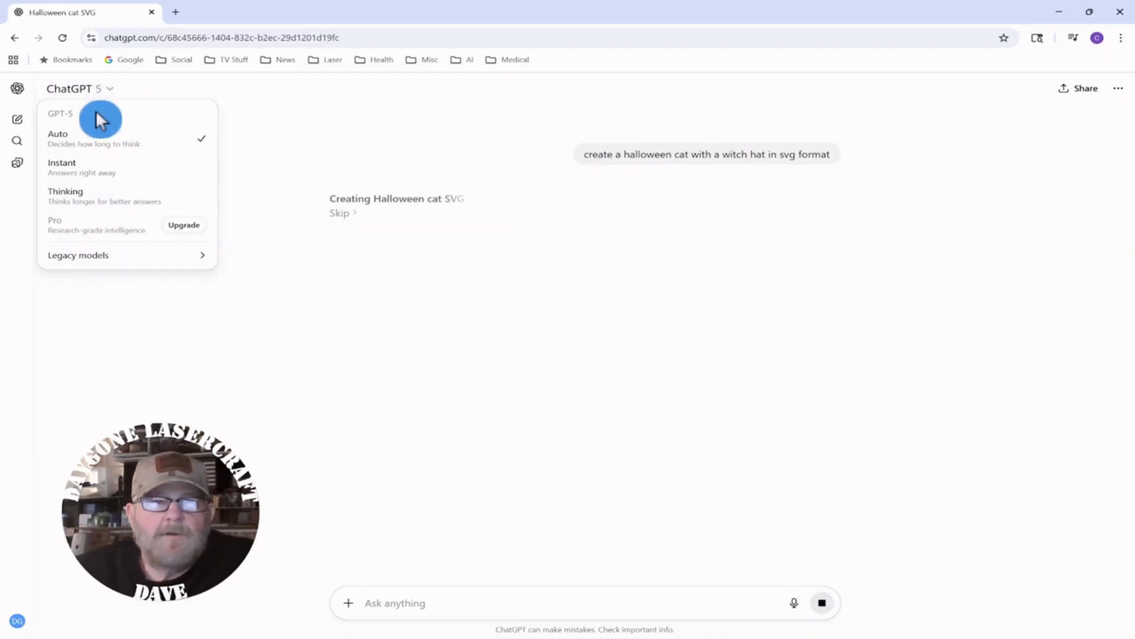
pyautogui.click(114, 94)
pyautogui.click(114, 183)
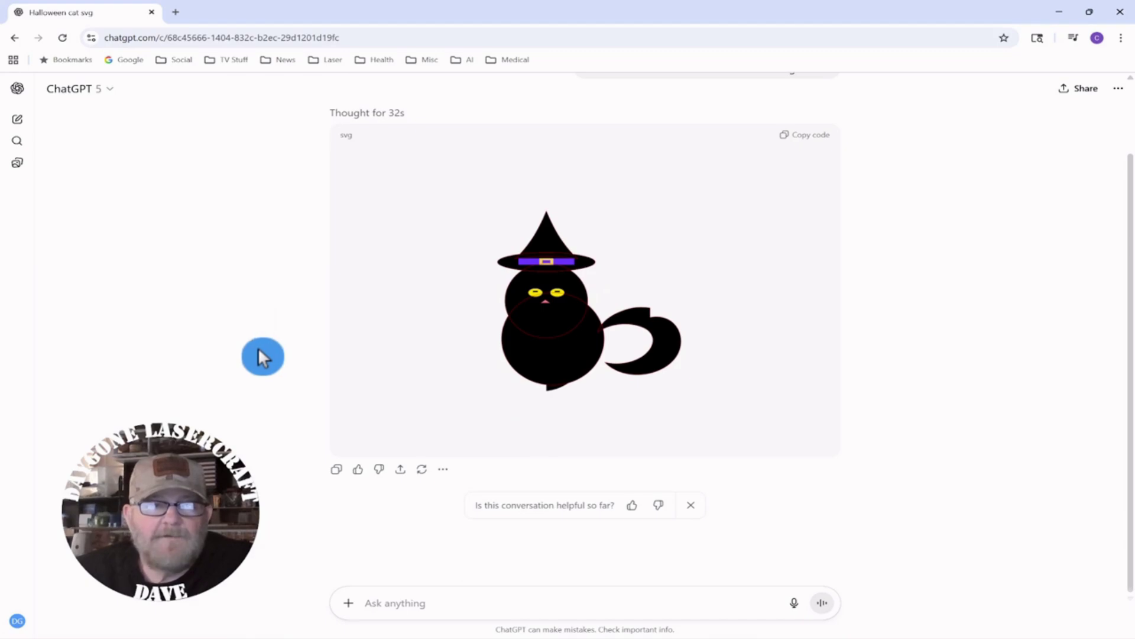
# - Copy the SVG code of the generated Halloween cat
pyautogui.scroll(1, 234, 348)
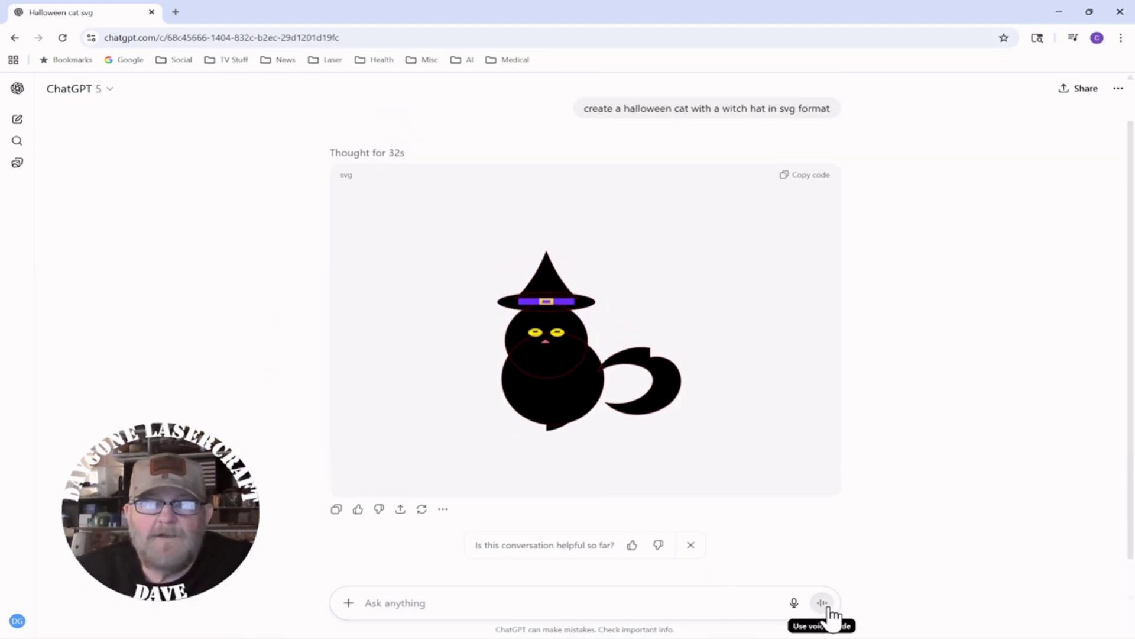
pyautogui.click(388, 419)
pyautogui.scroll(-1, 244, 361)
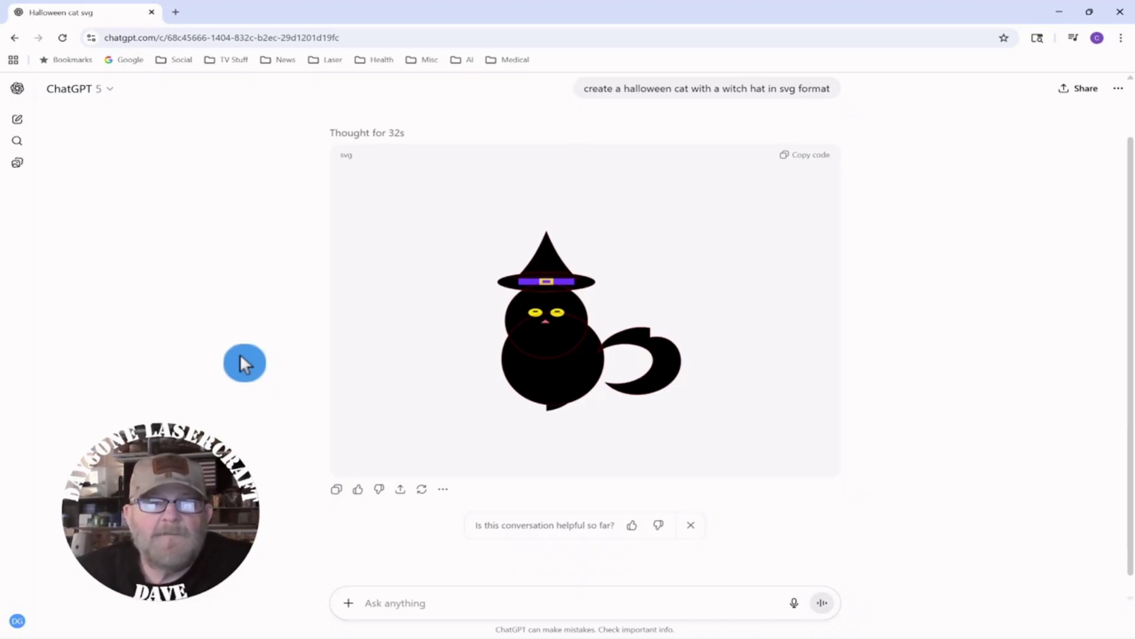
pyautogui.scroll(2, 242, 359)
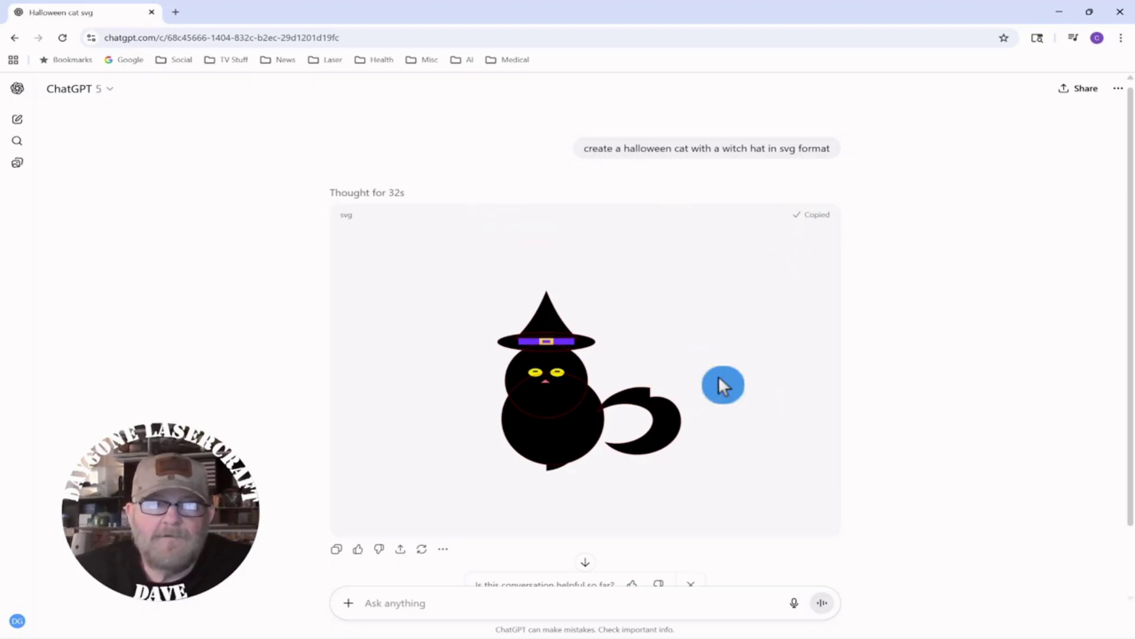
# - Switch to Notepad and paste the copied SVG code into the untitled document
pyautogui.moveTo(734, 634)
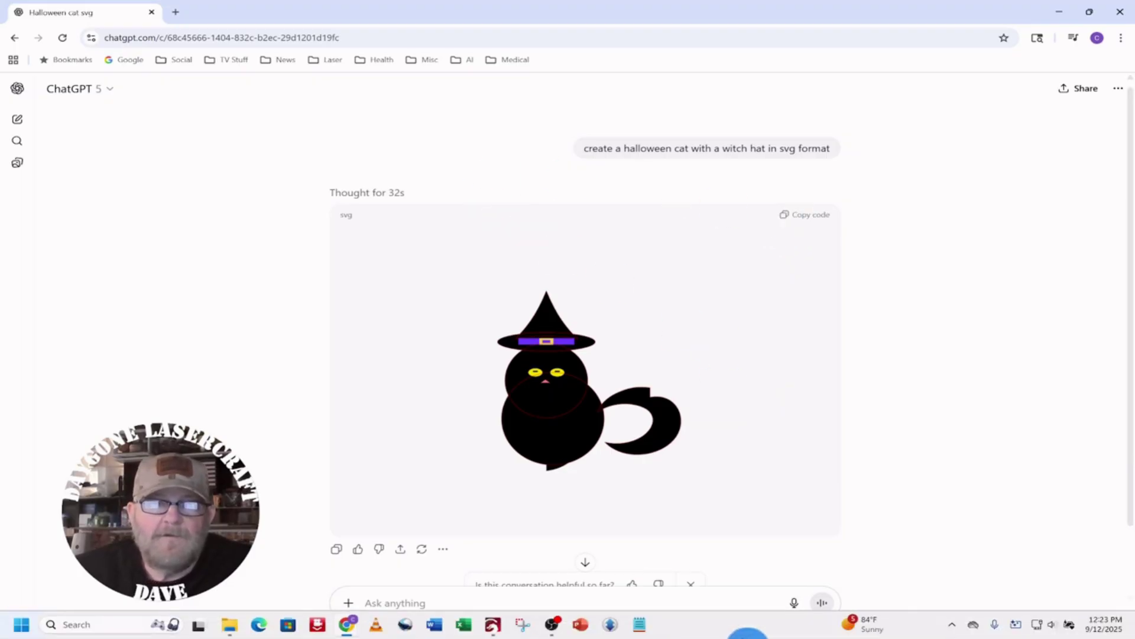
pyautogui.click(649, 626)
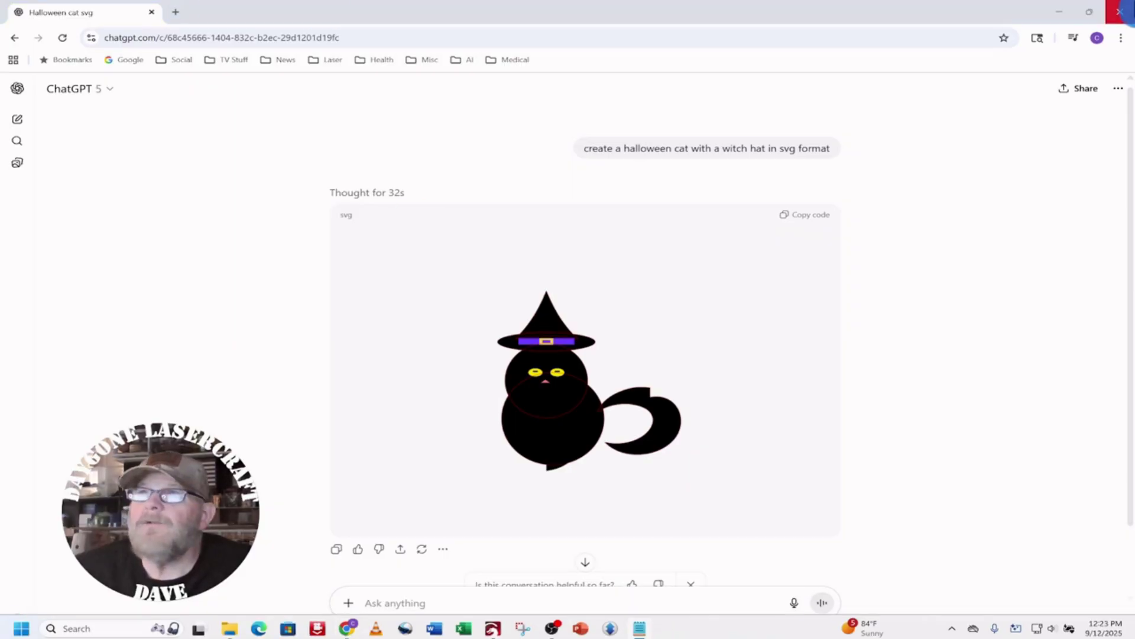
pyautogui.click(941, 146)
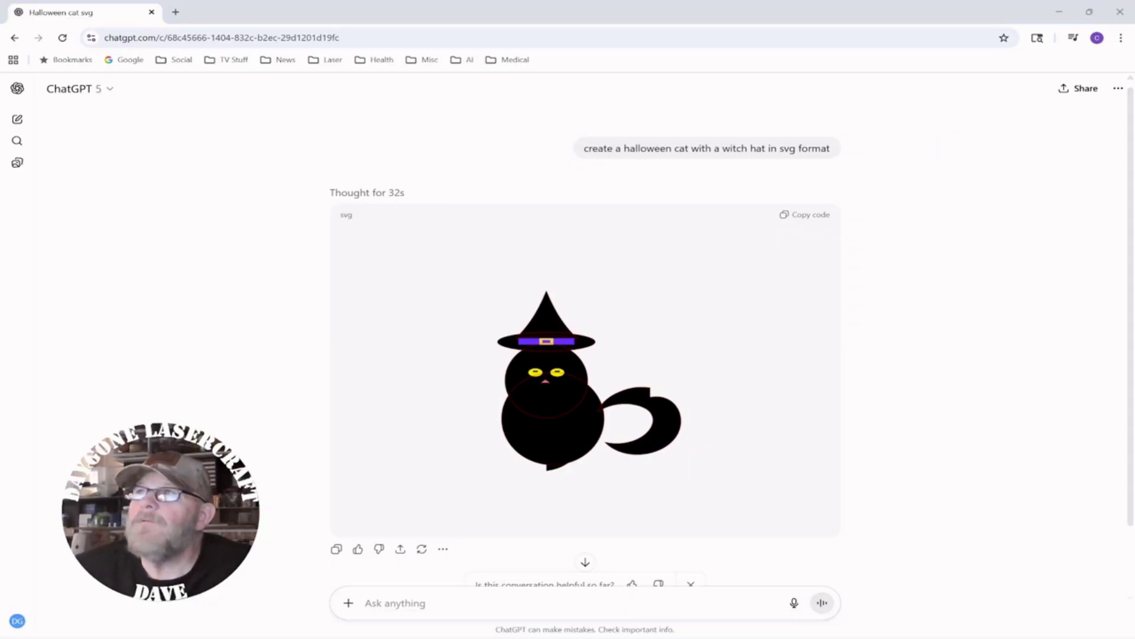
pyautogui.moveTo(1006, 137); pyautogui.dragTo(606, 108)
pyautogui.rightClick(197, 161)
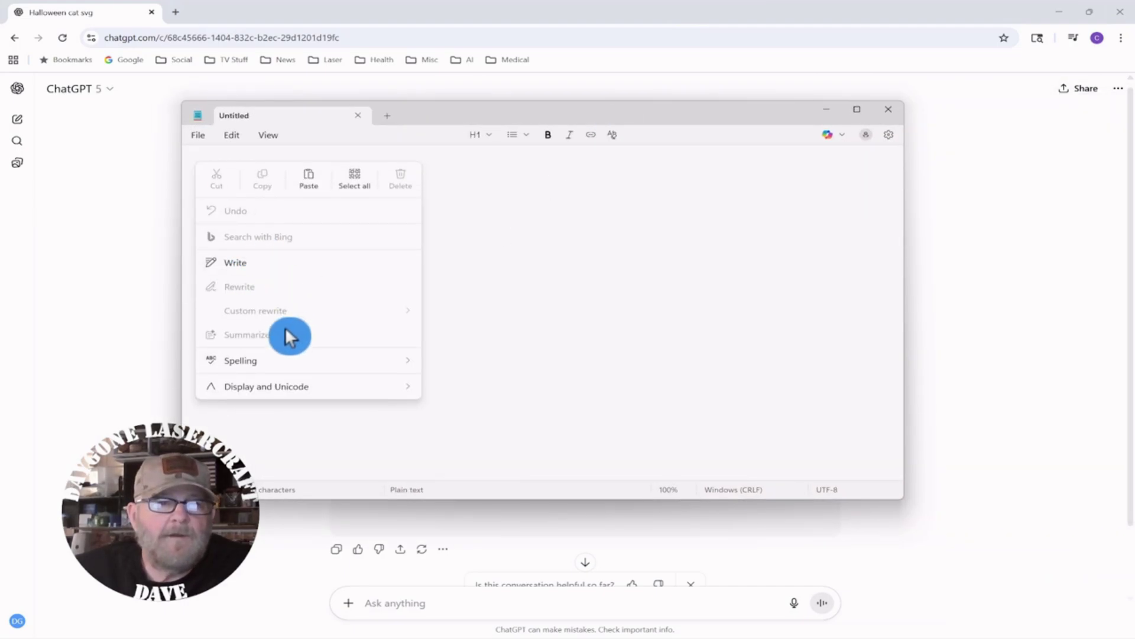
pyautogui.click(307, 176)
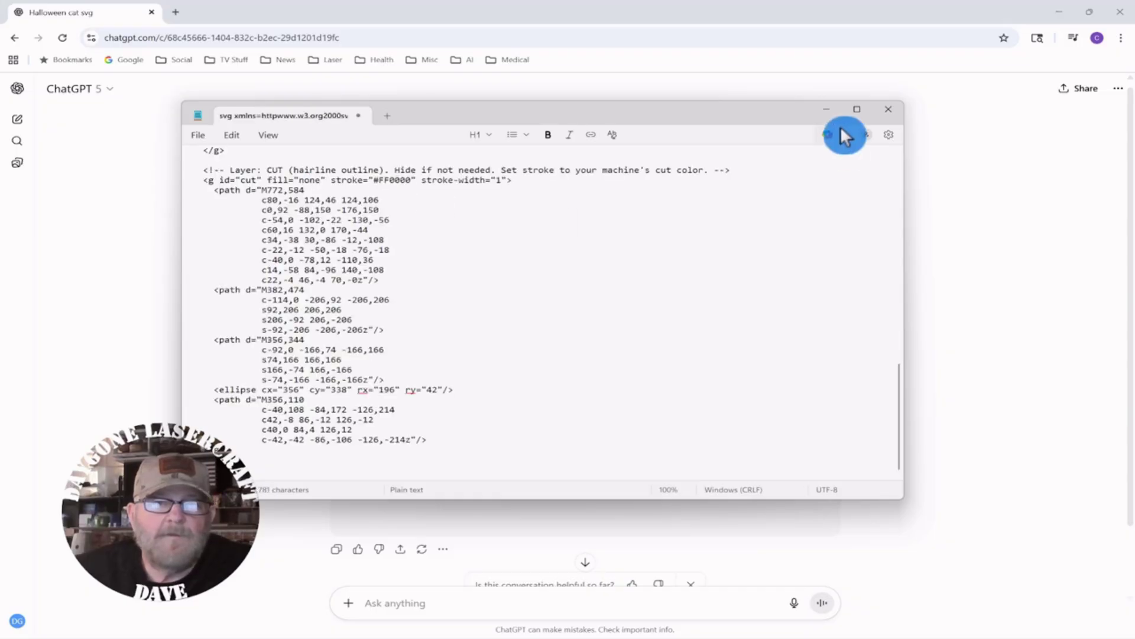
pyautogui.moveTo(630, 112); pyautogui.dragTo(710, 109)
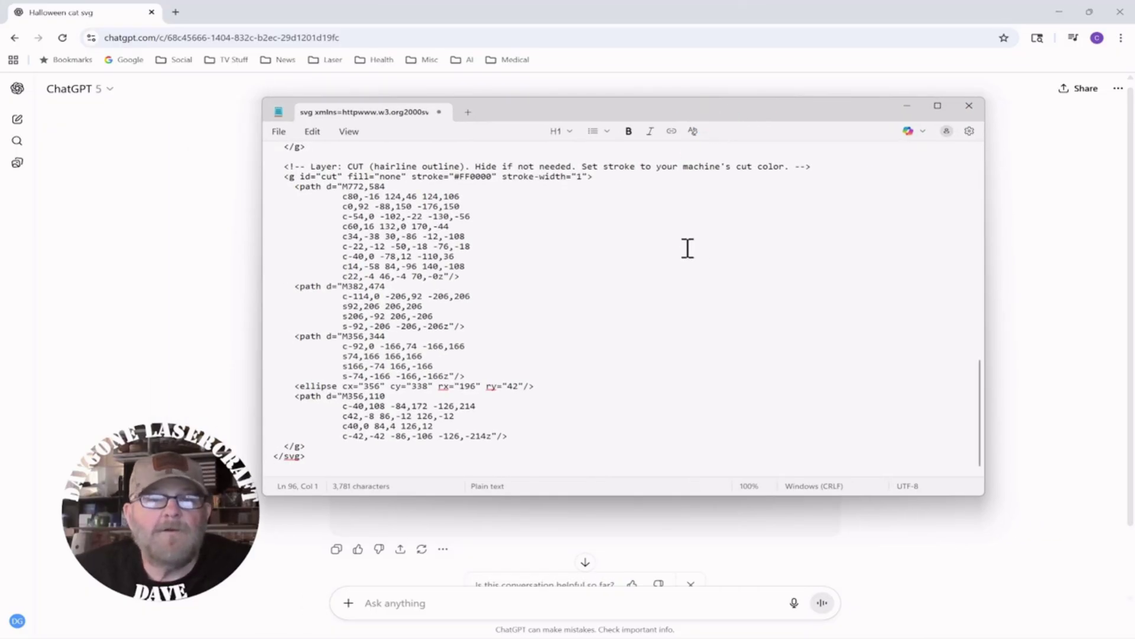
# - Save the pasted code as cat.svg in the temp folder with the file type All files, and close Notepad
pyautogui.click(278, 133)
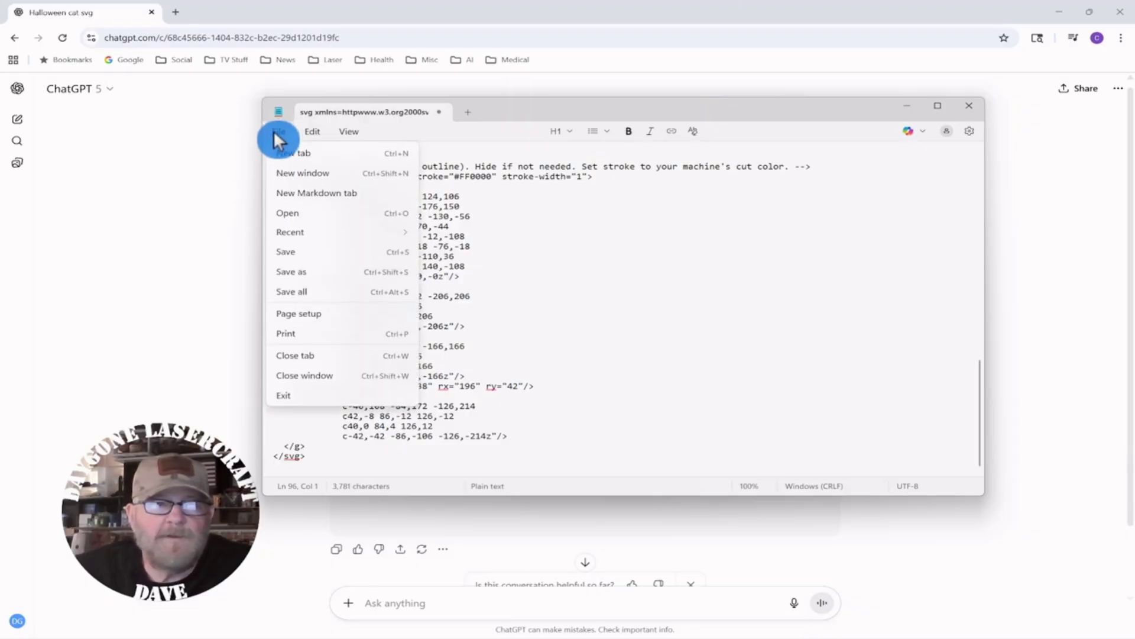
pyautogui.click(287, 253)
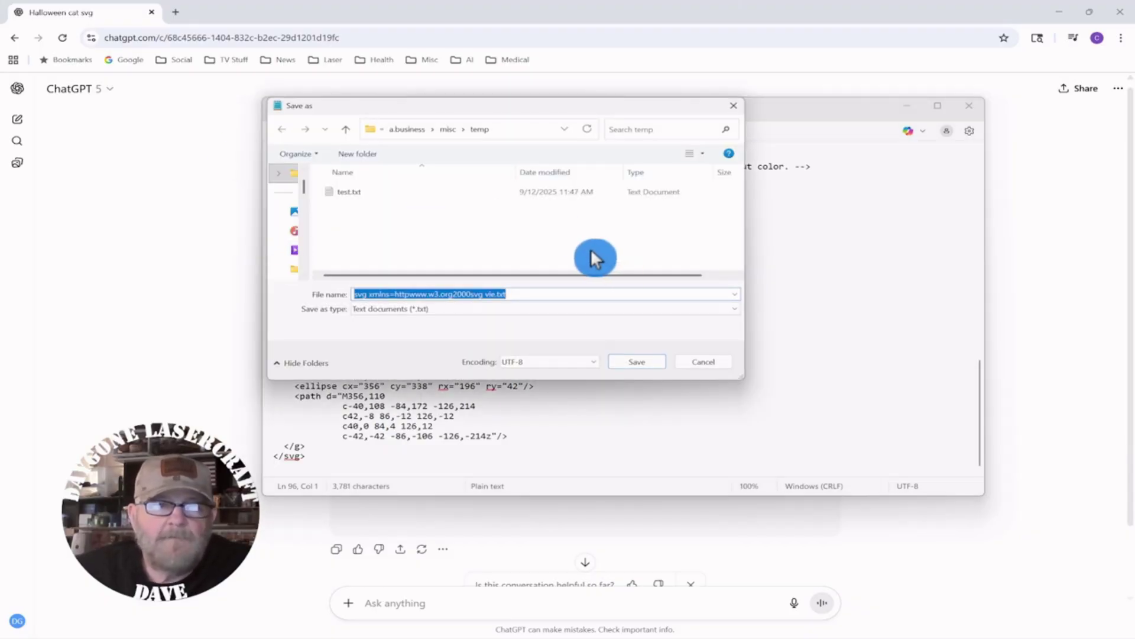
pyautogui.click(735, 310)
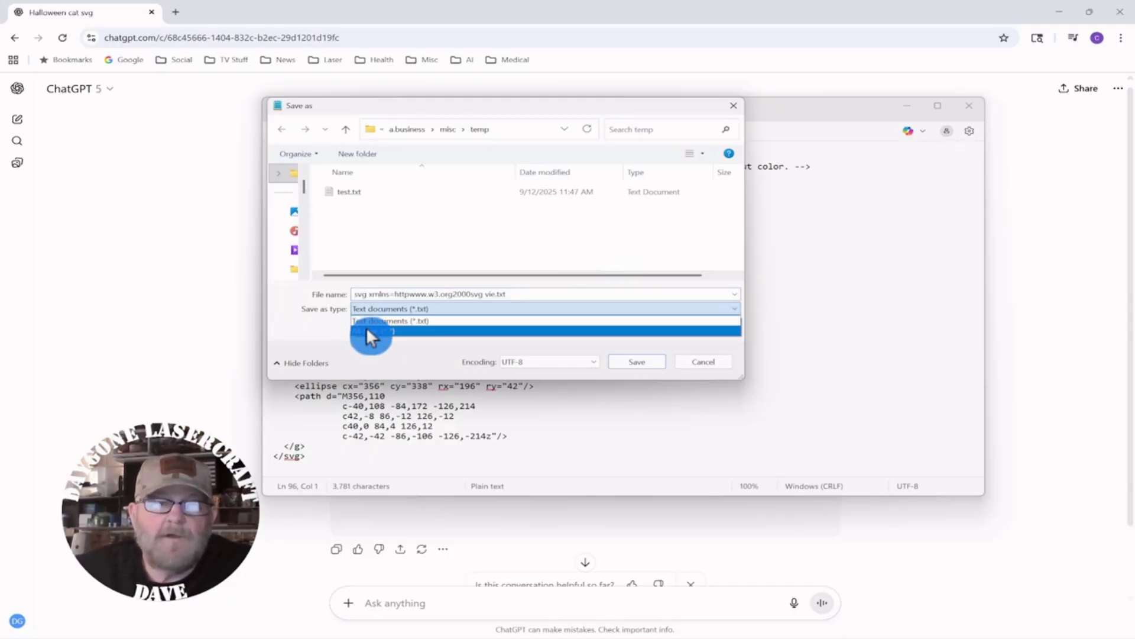
pyautogui.click(367, 331)
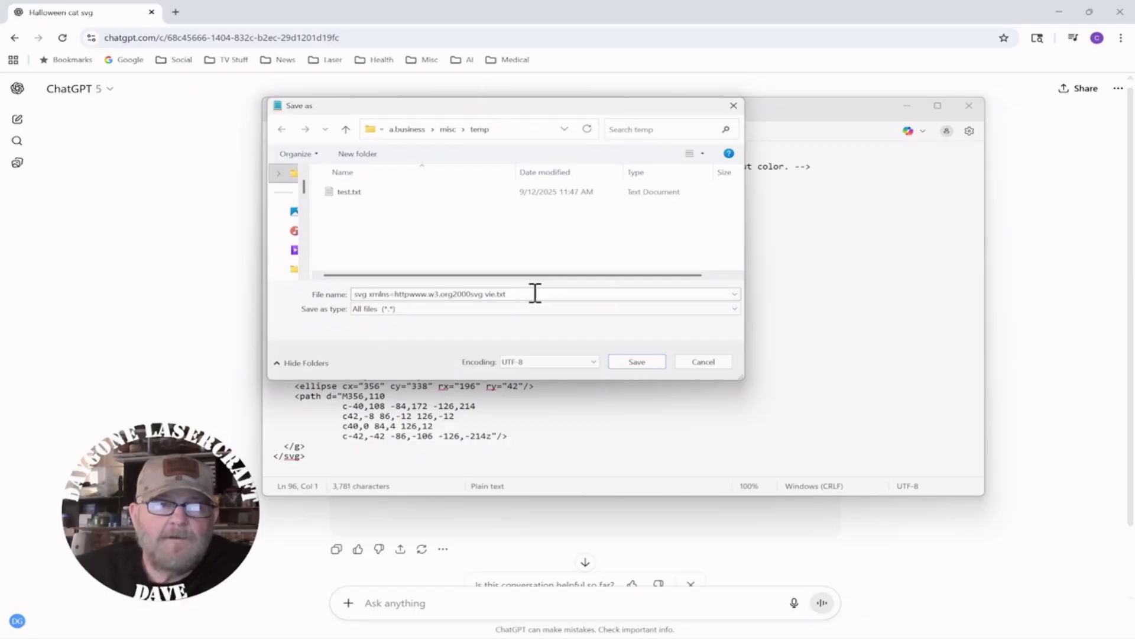
pyautogui.moveTo(534, 294); pyautogui.dragTo(316, 299)
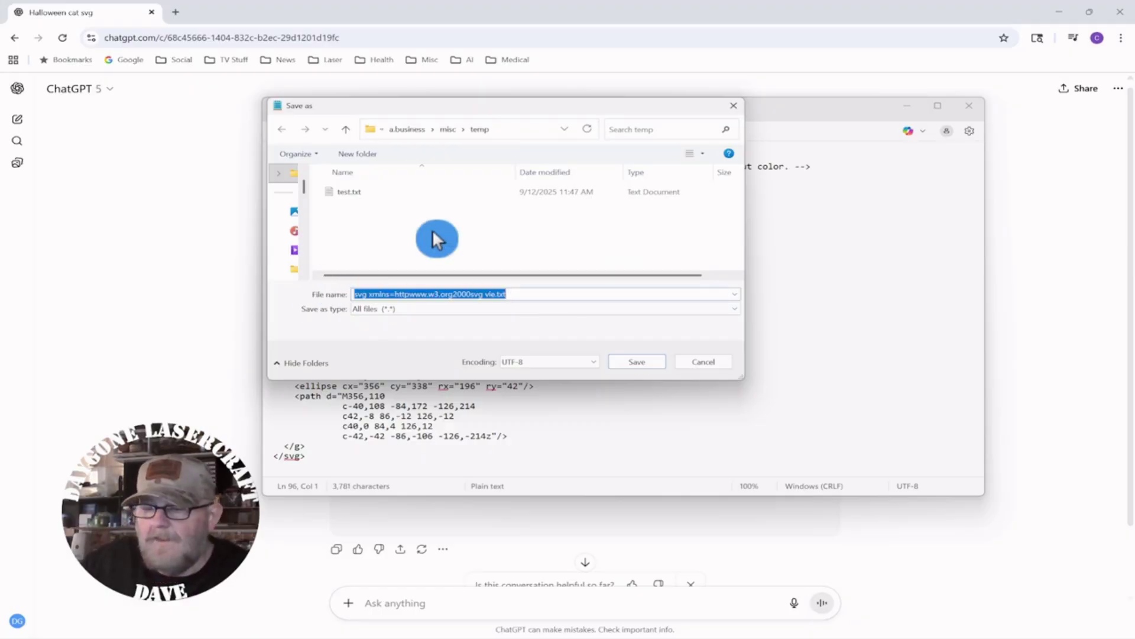
pyautogui.write('cat.svg')
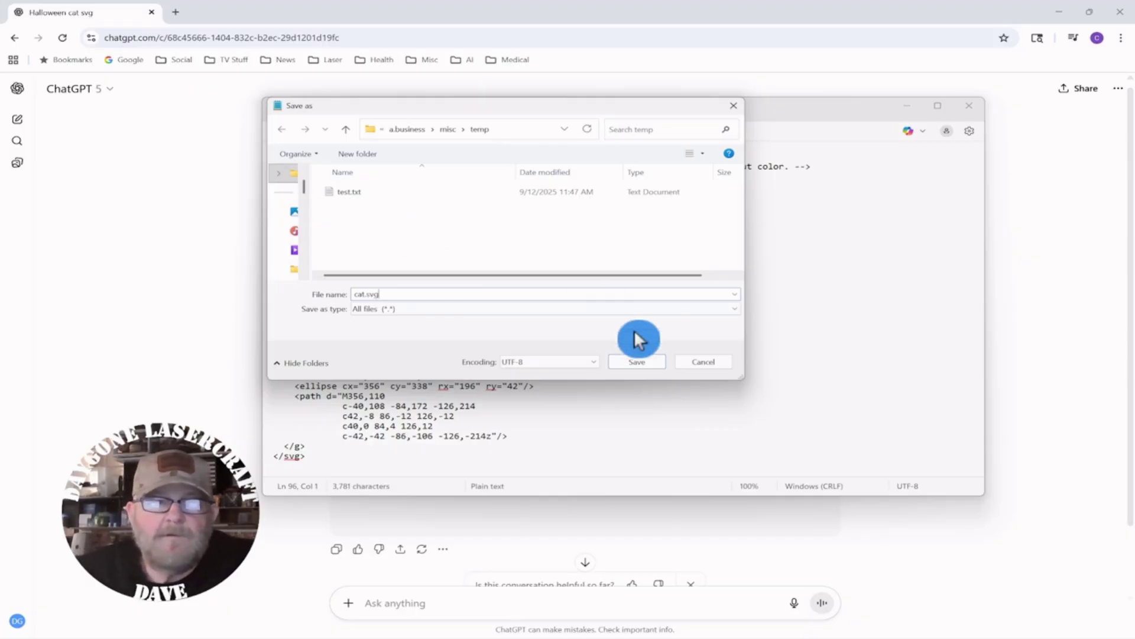
pyautogui.click(651, 358)
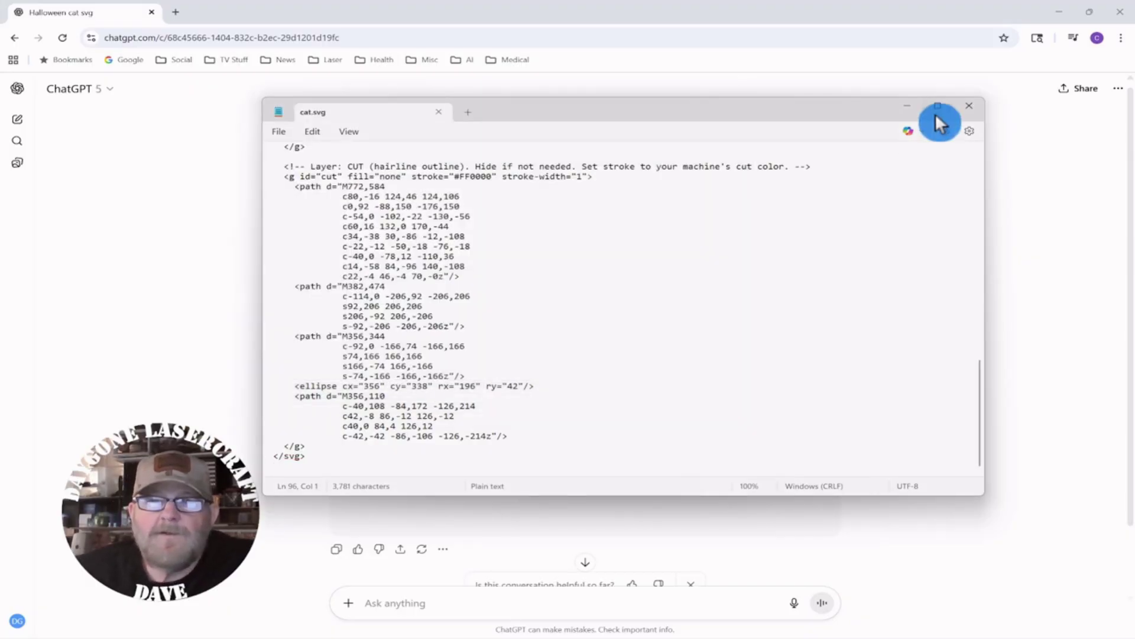
pyautogui.click(970, 108)
# - Switch to LightBurn and maximize its window
pyautogui.moveTo(544, 628)
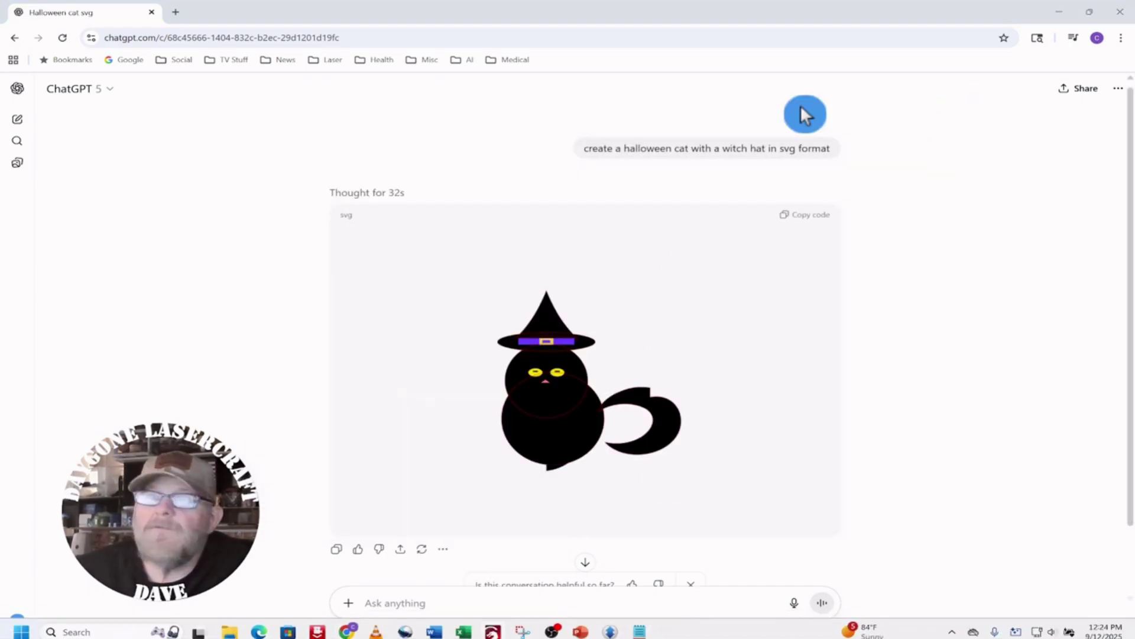
pyautogui.click(1125, 13)
pyautogui.moveTo(1134, 154); pyautogui.dragTo(581, 97)
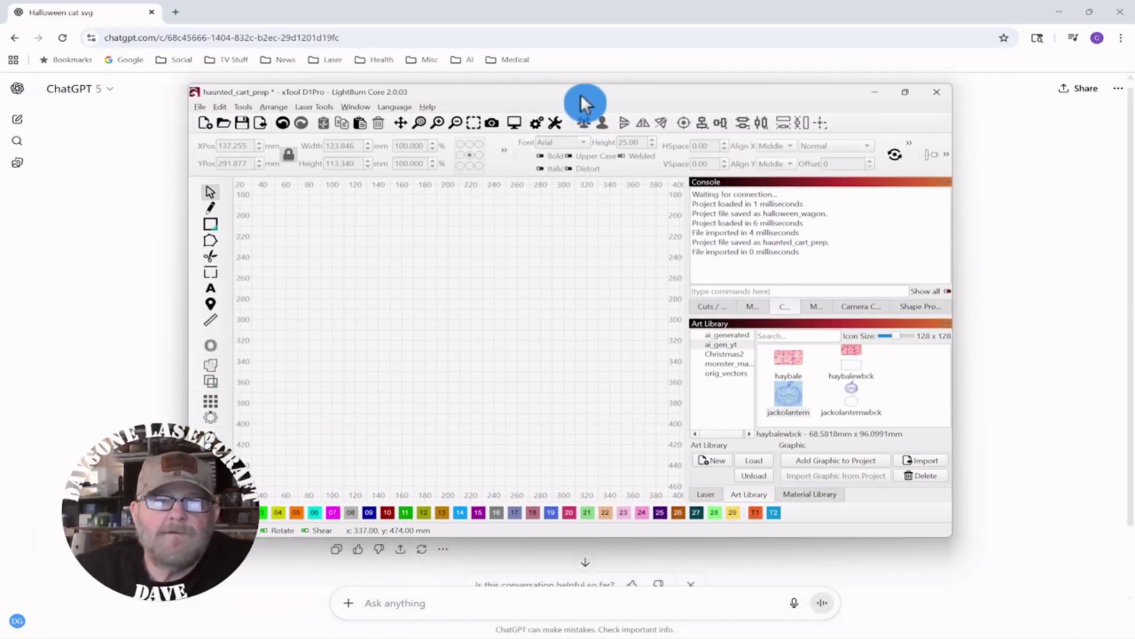
pyautogui.doubleClick(581, 94)
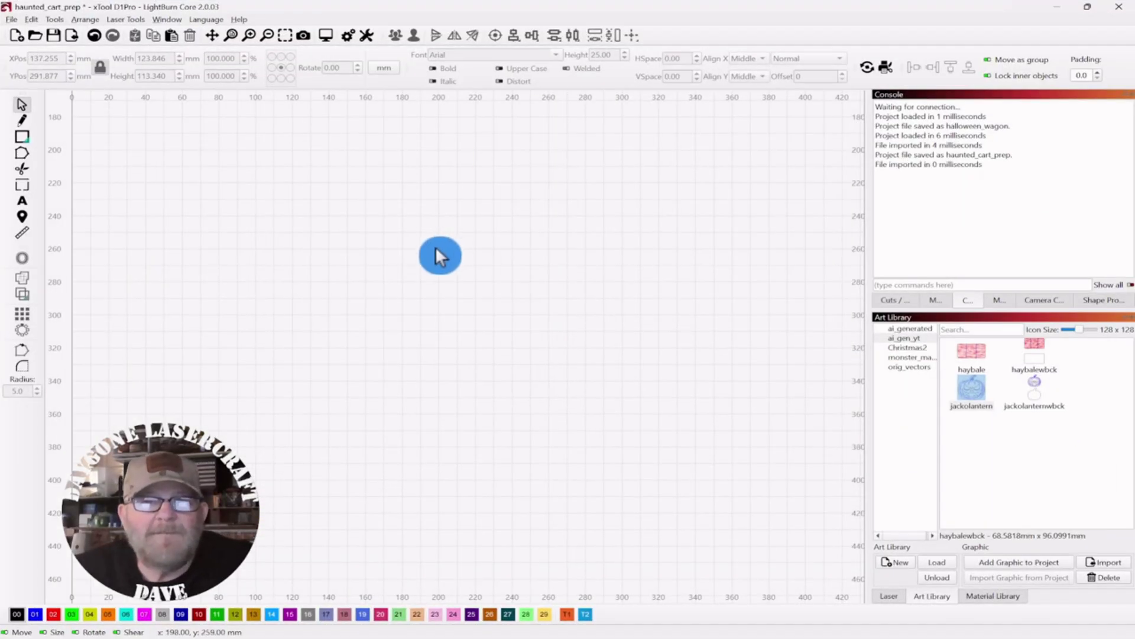
# - Import cat.svg from the temp folder inside misc into the project
pyautogui.scroll(-2, 436, 246)
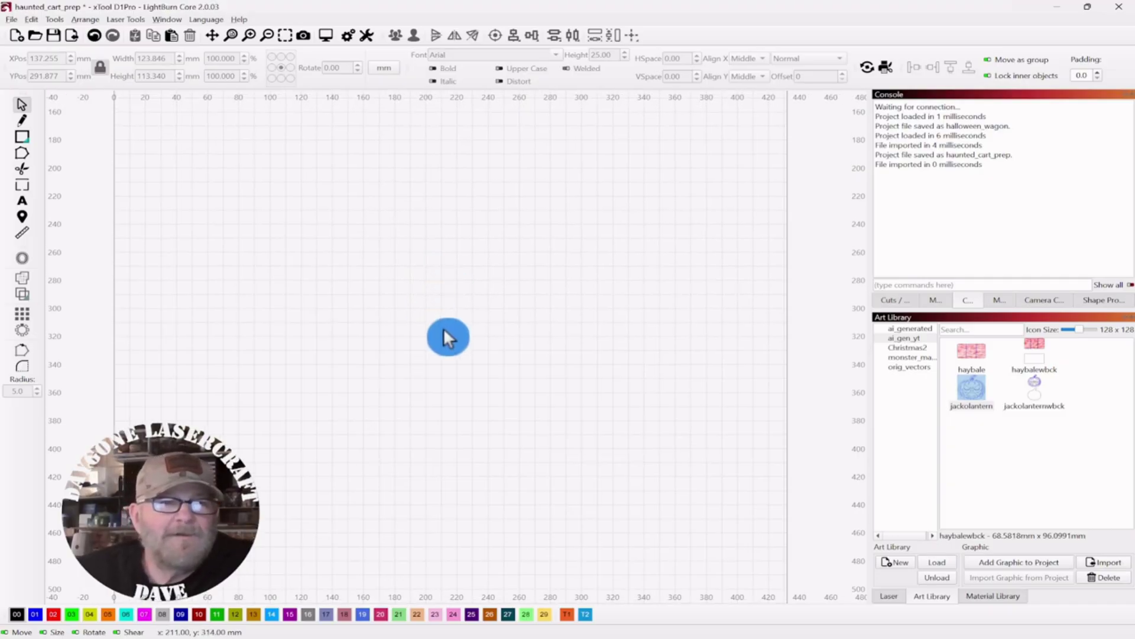
pyautogui.click(69, 35)
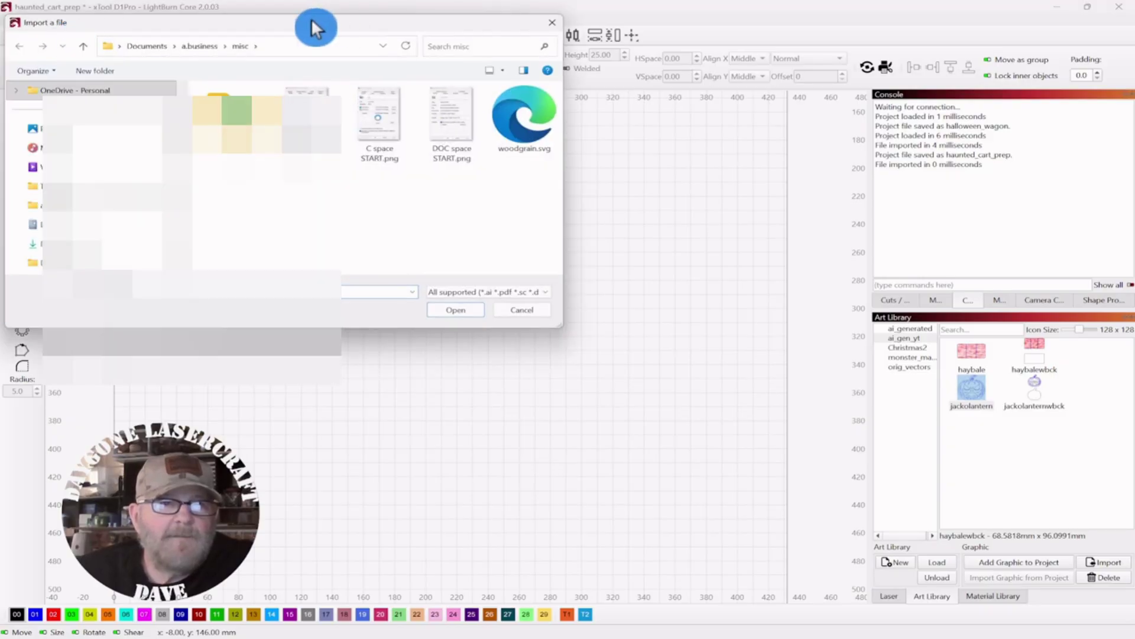
pyautogui.moveTo(311, 21); pyautogui.dragTo(471, 93)
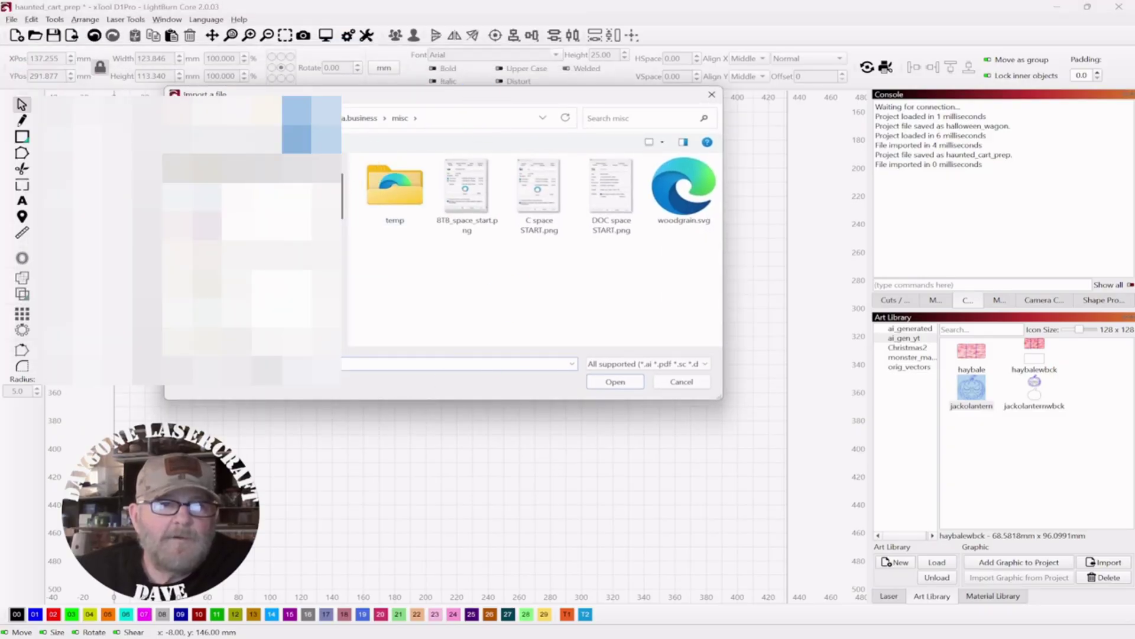
pyautogui.click(359, 118)
pyautogui.click(387, 180)
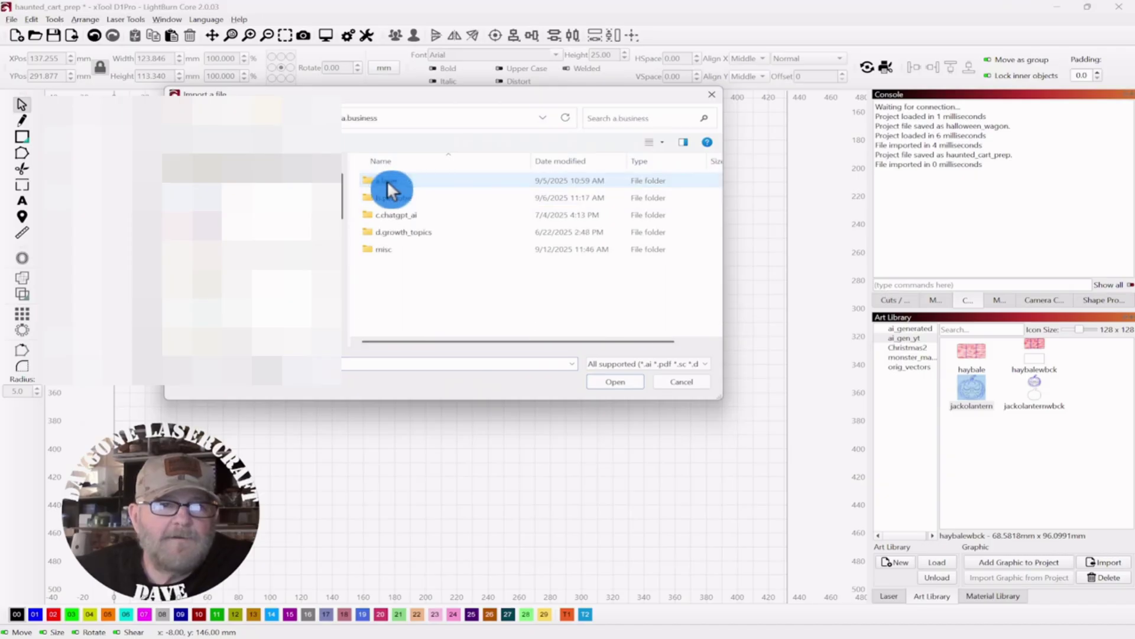
pyautogui.doubleClick(389, 249)
pyautogui.click(391, 194)
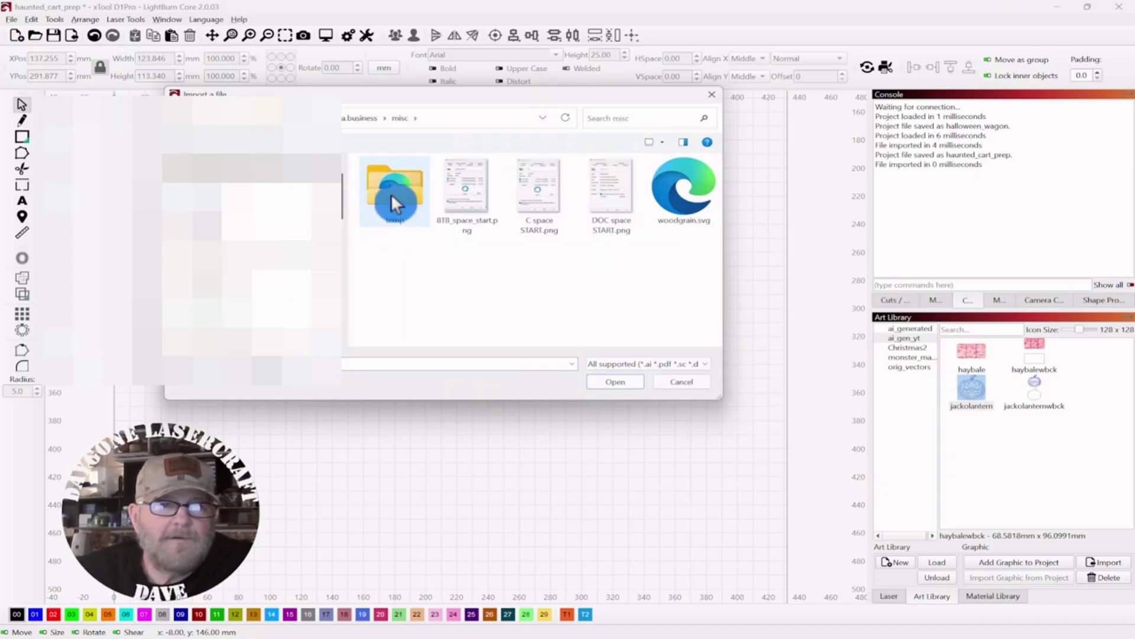
pyautogui.doubleClick(391, 193)
pyautogui.doubleClick(376, 179)
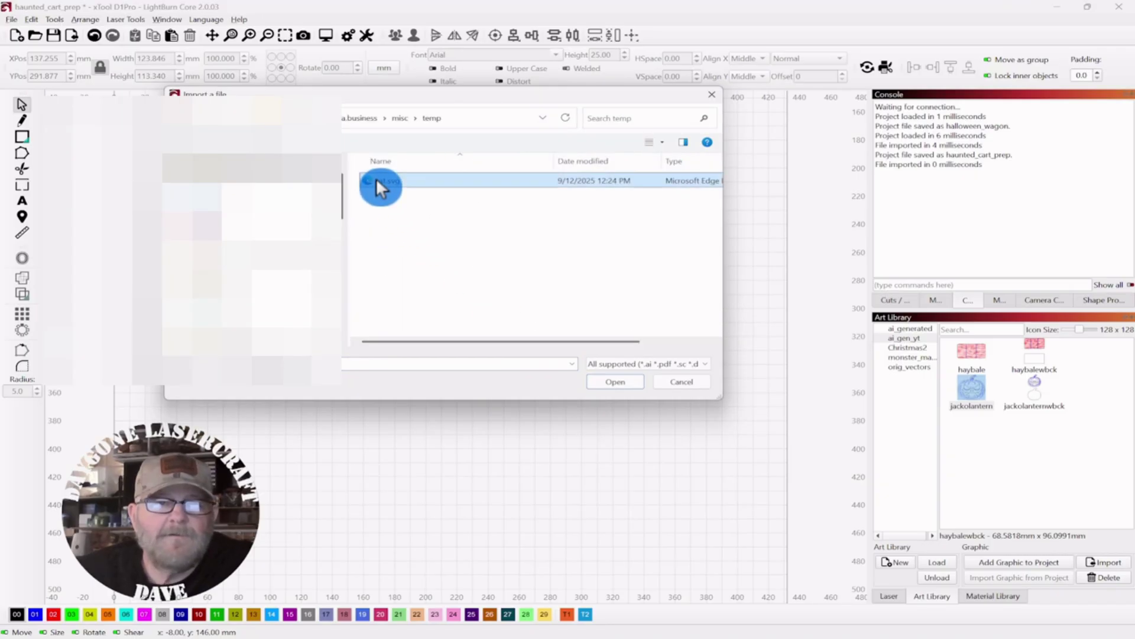
pyautogui.click(702, 274)
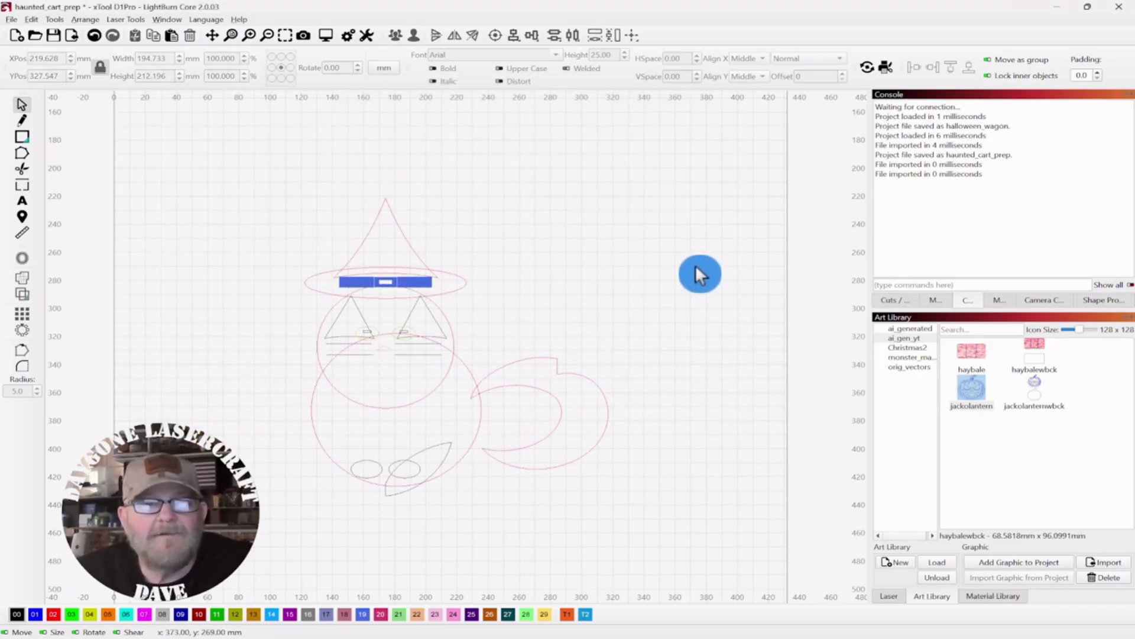
# - Delete the imported cat drawing from the workspace, look at the generated cat in ChatGPT again, and return to LightBurn
pyautogui.moveTo(657, 155)
pyautogui.mouseDown()
pyautogui.moveTo(251, 358)
pyautogui.moveTo(260, 514)
pyautogui.mouseUp()
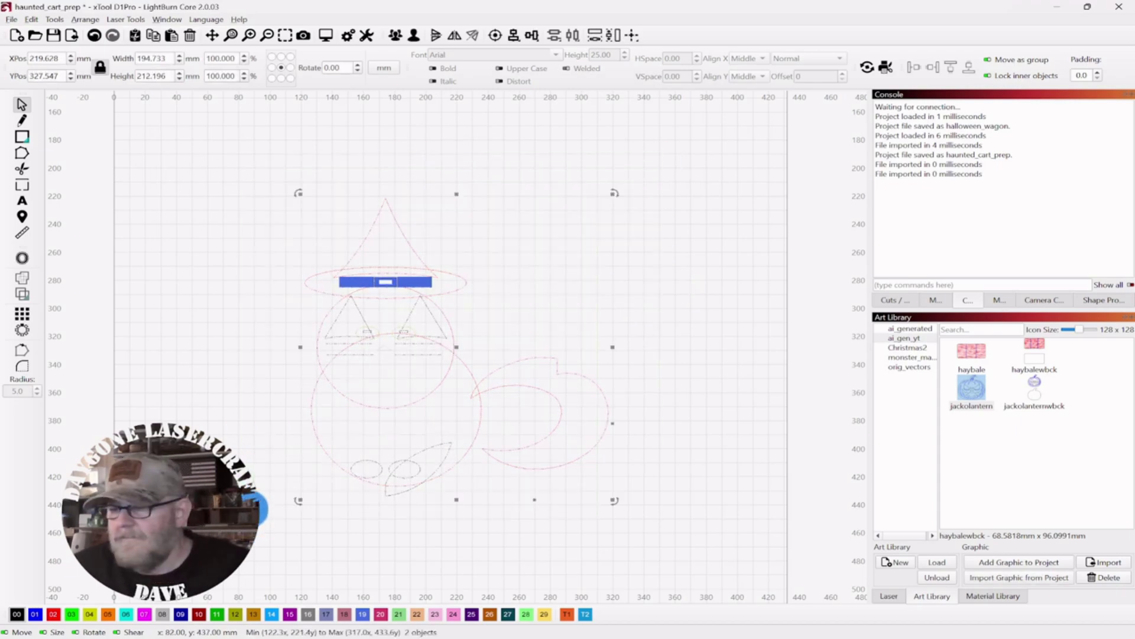
pyautogui.press('Delete')
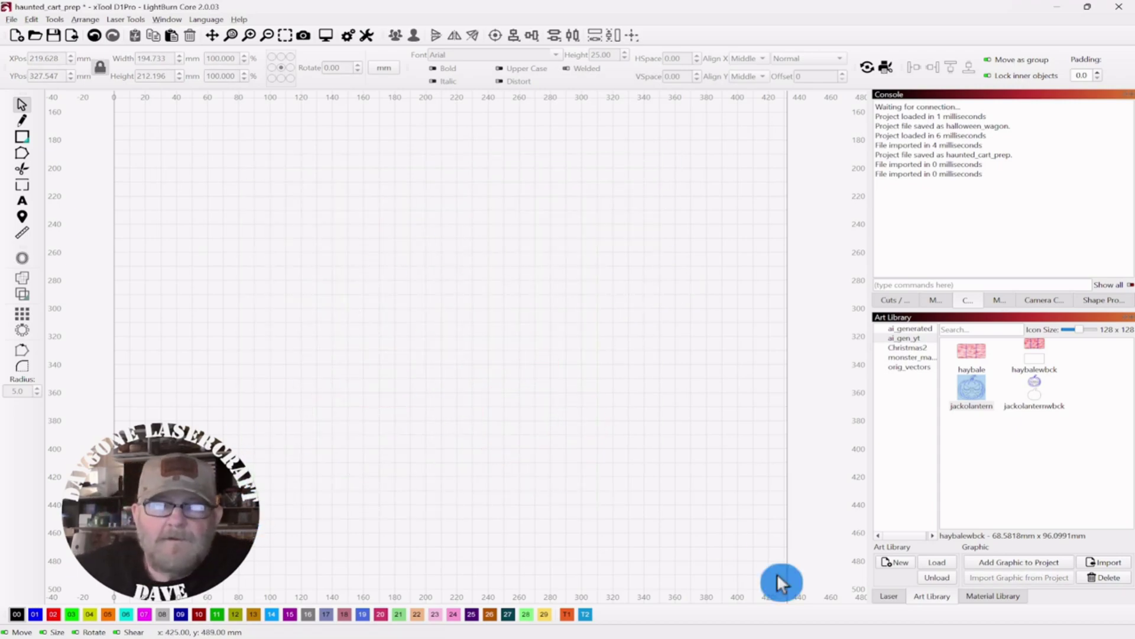
pyautogui.moveTo(781, 636)
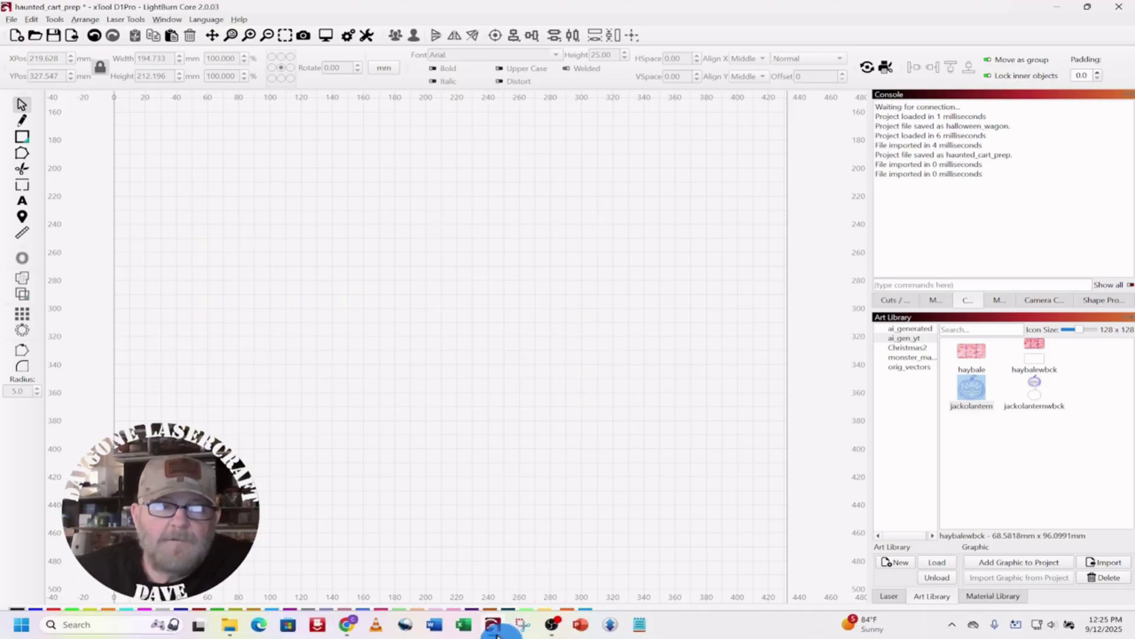
pyautogui.click(347, 631)
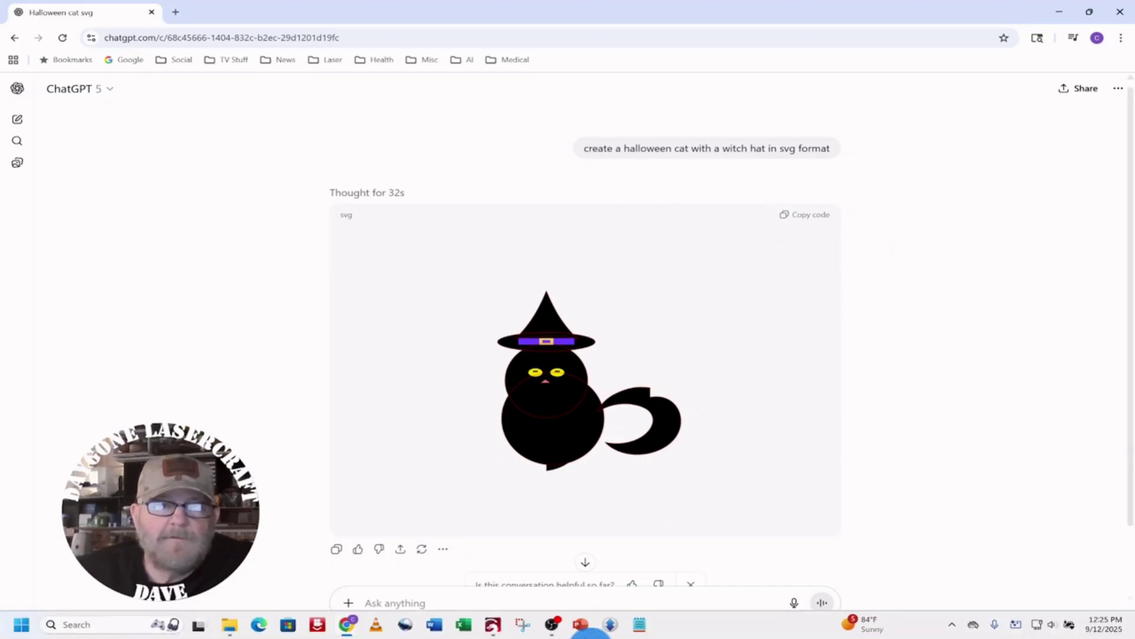
pyautogui.moveTo(500, 628)
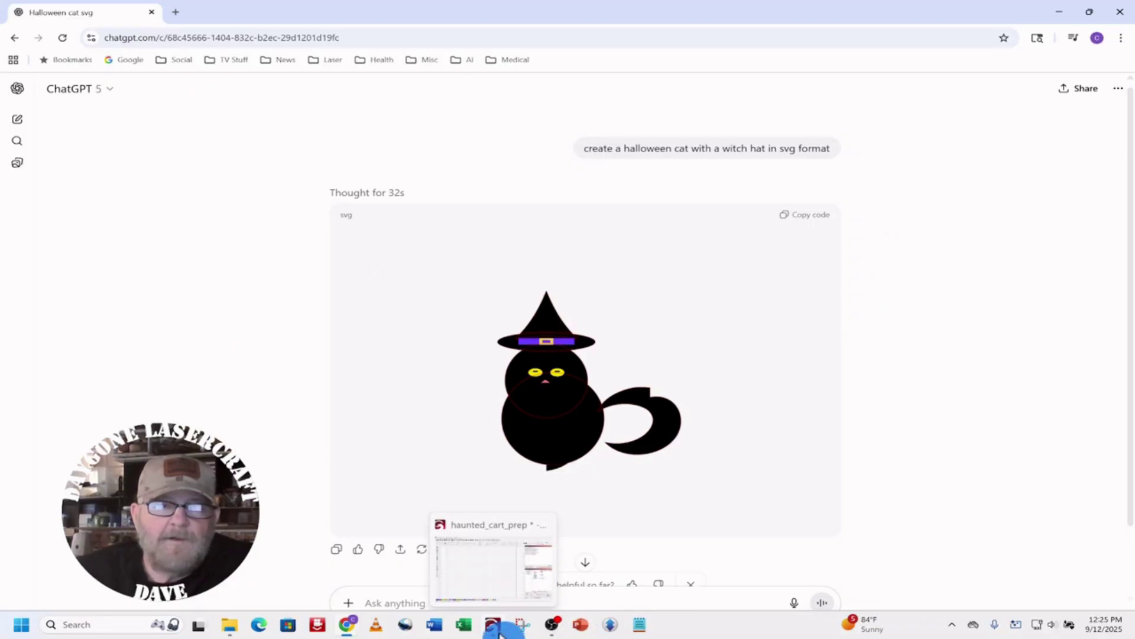
pyautogui.click(494, 559)
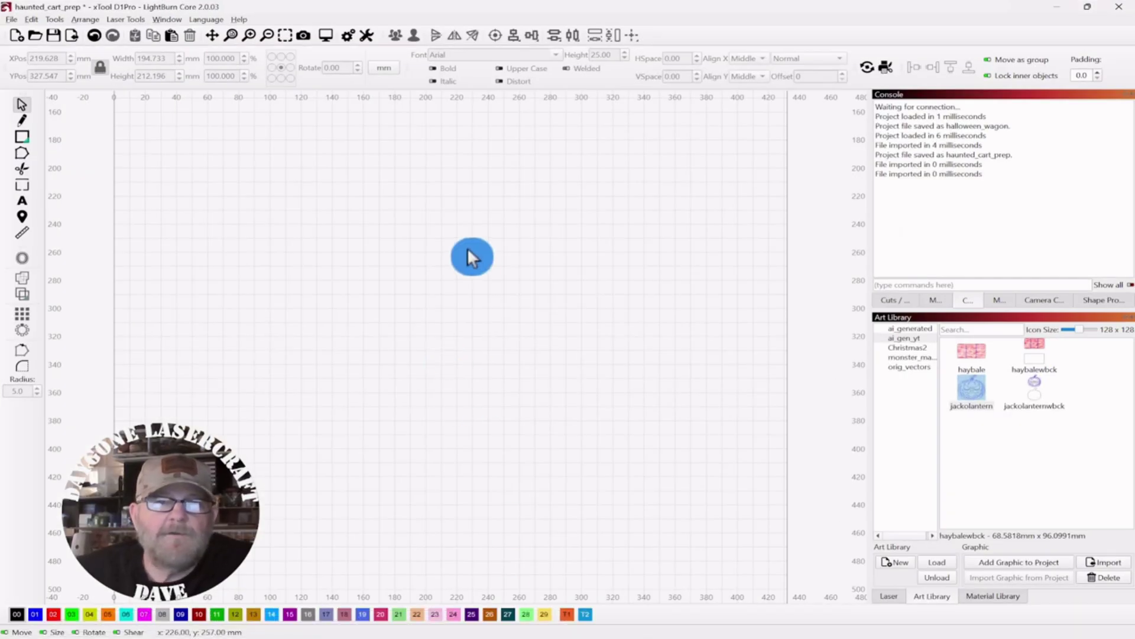
# - Paste the copied SVG cat directly onto the empty workspace
pyautogui.rightClick(468, 249)
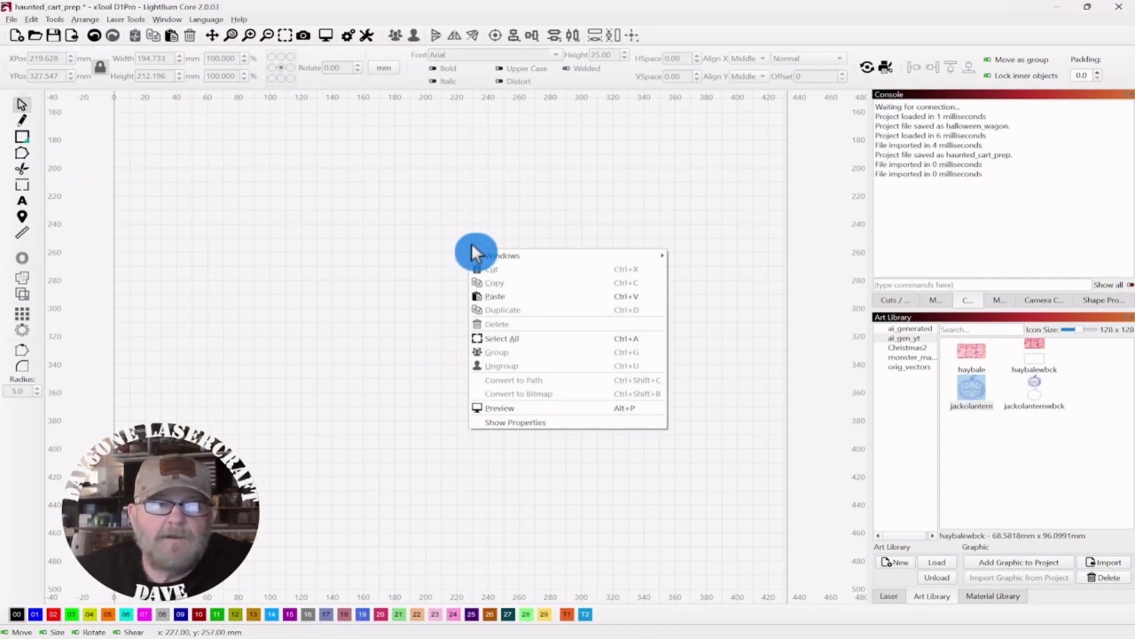
pyautogui.click(487, 293)
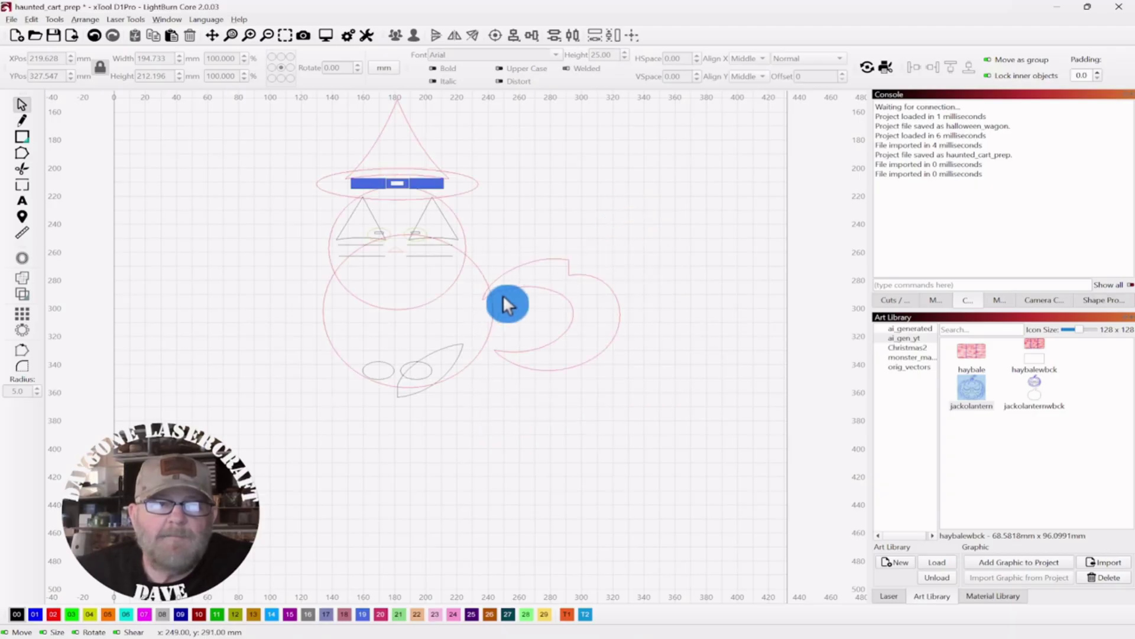
pyautogui.moveTo(545, 165); pyautogui.dragTo(544, 225)
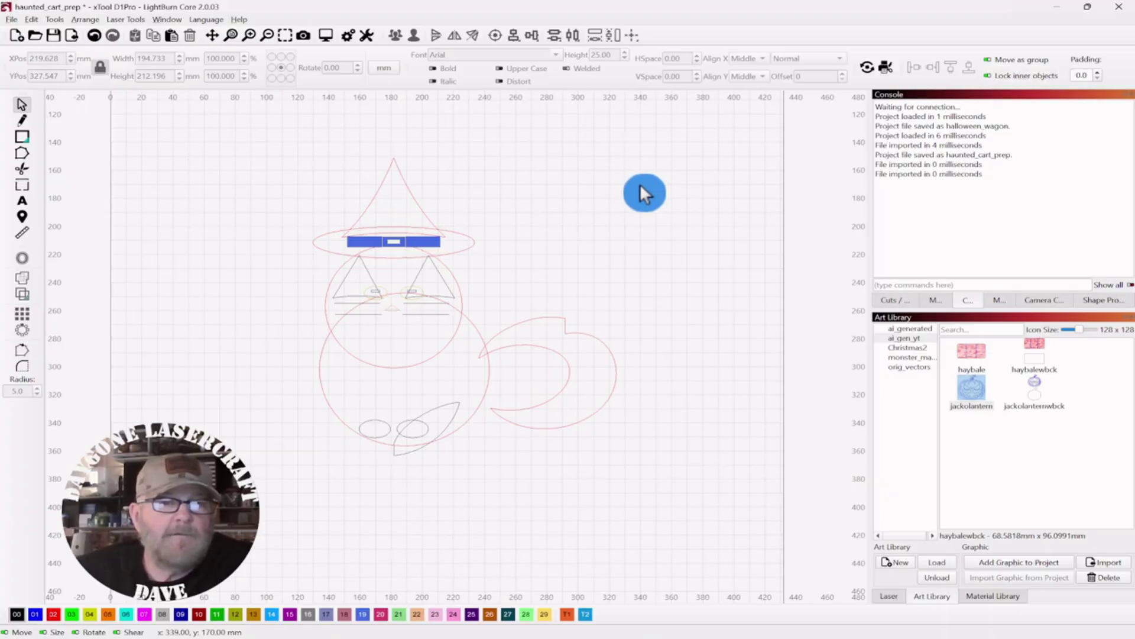
# - Add the whole pasted cat drawing to the ai_gen_yt art library under the suggested name haunted_cart_prep
pyautogui.moveTo(702, 165); pyautogui.dragTo(260, 491)
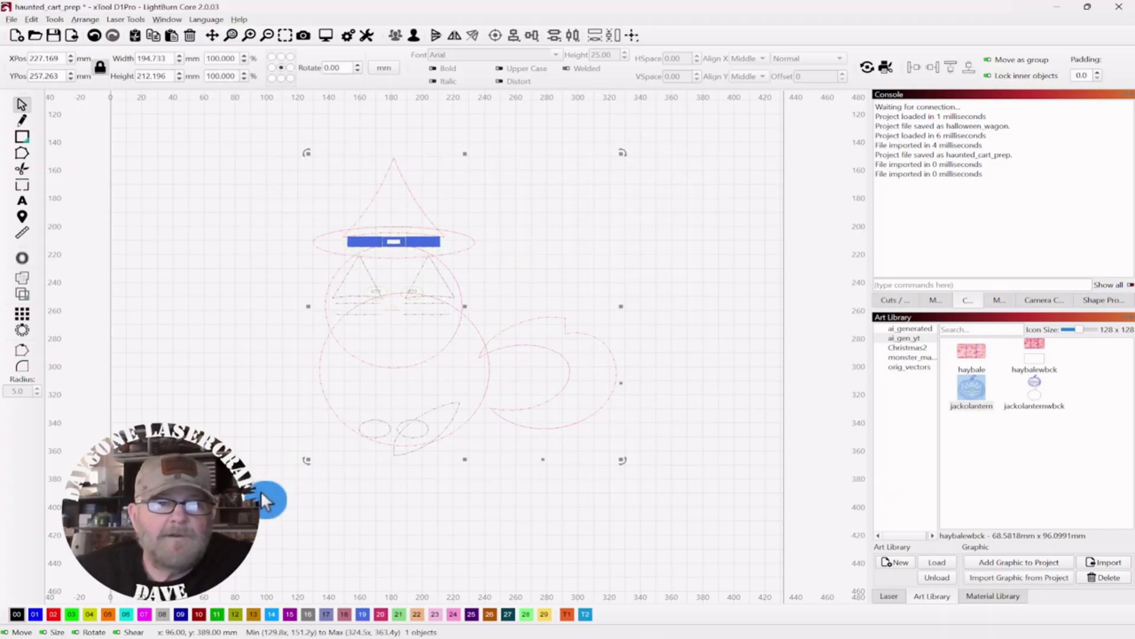
pyautogui.click(978, 576)
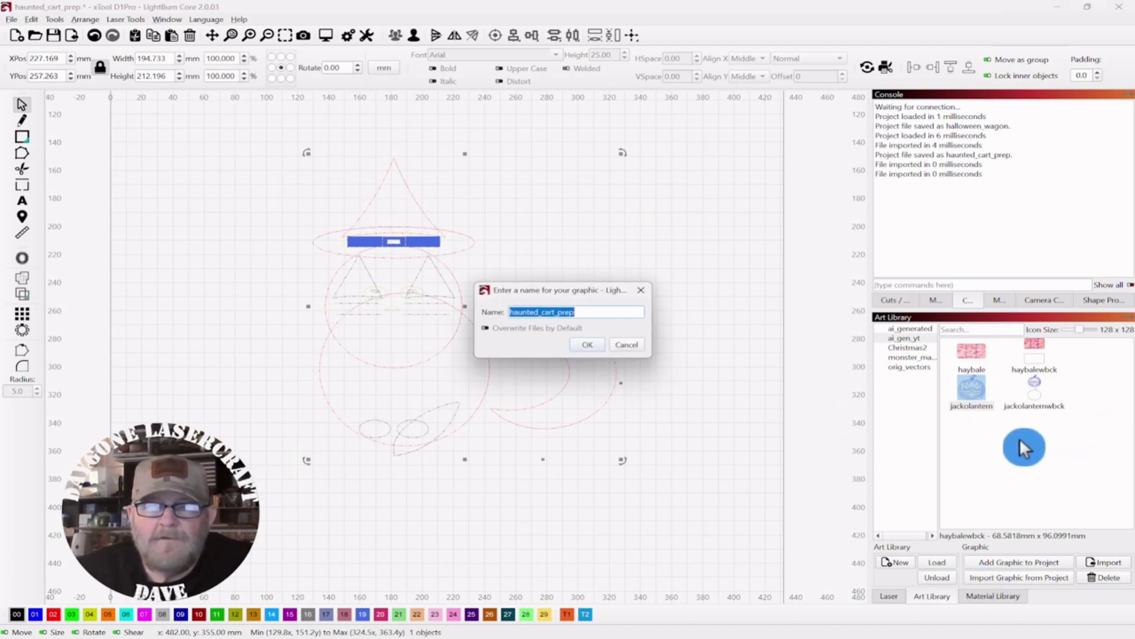
pyautogui.click(585, 345)
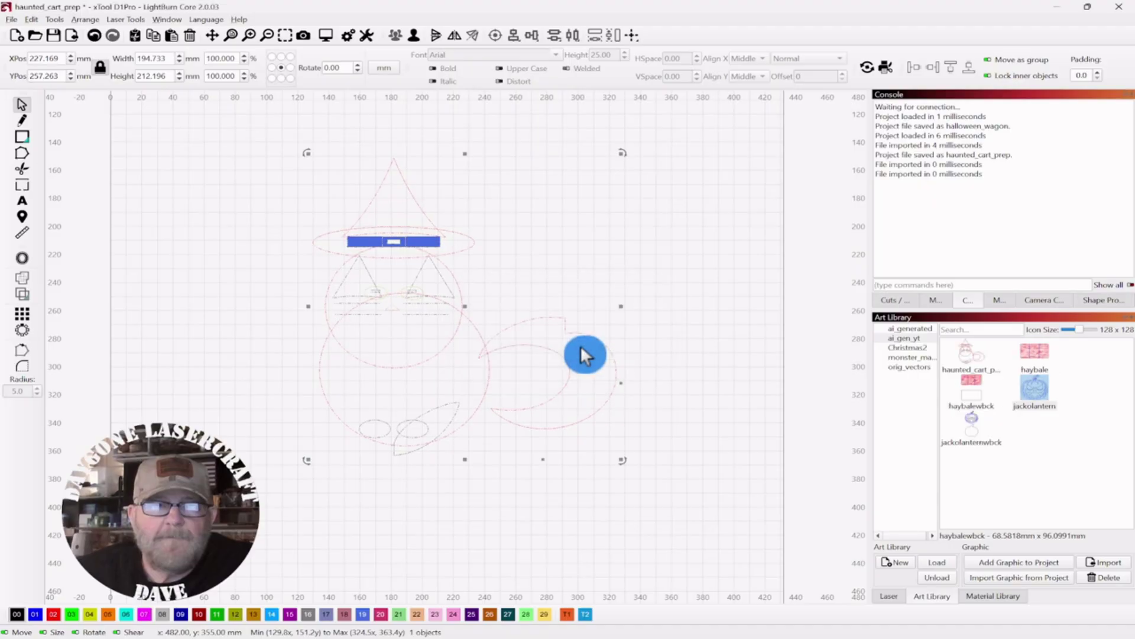
# - Delete the cat drawing from the workspace and switch back to ChatGPT in the browser
pyautogui.moveTo(621, 149); pyautogui.dragTo(267, 442)
pyautogui.press('Delete')
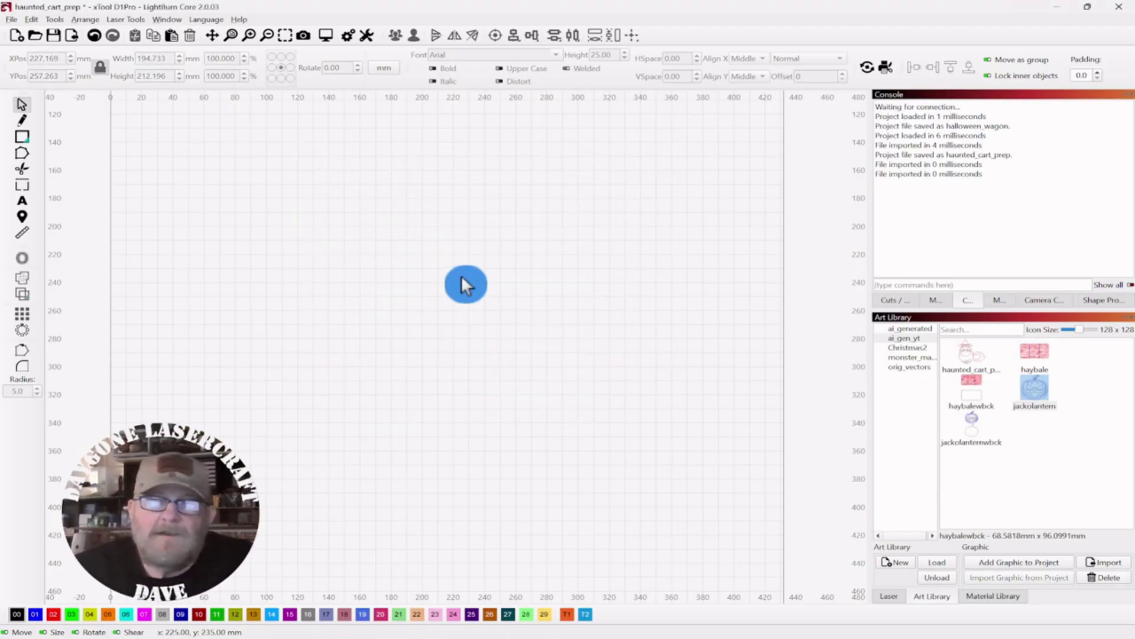
pyautogui.click(1057, 17)
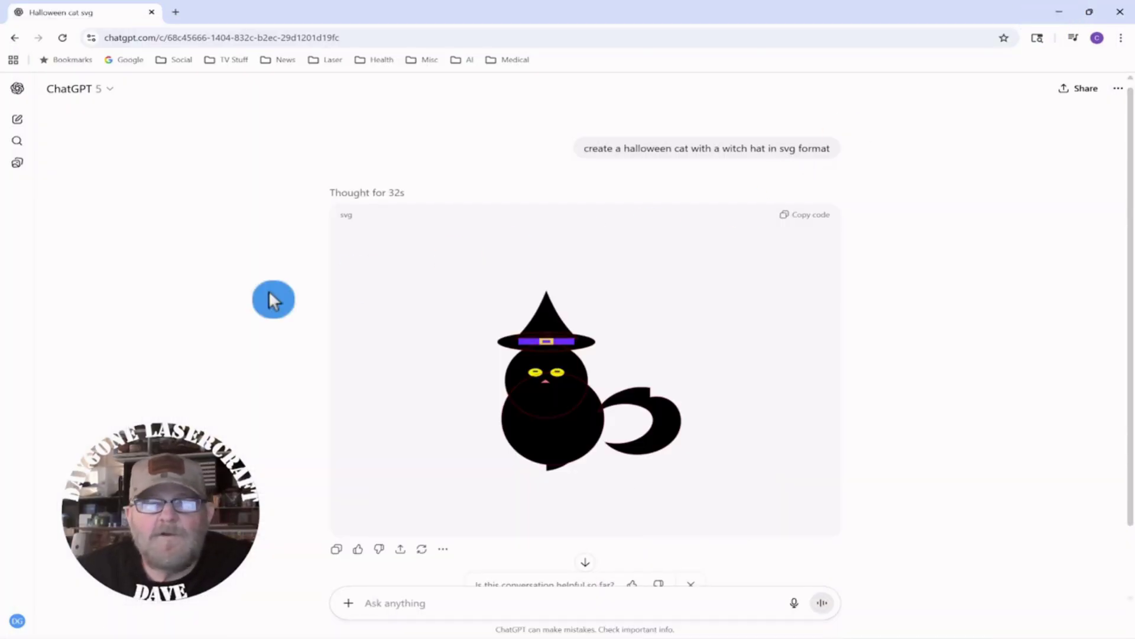
# - Copy the earlier prompt "create a halloween cat with a witch hat in svg format" and paste it as a new message
pyautogui.scroll(-2, 271, 299)
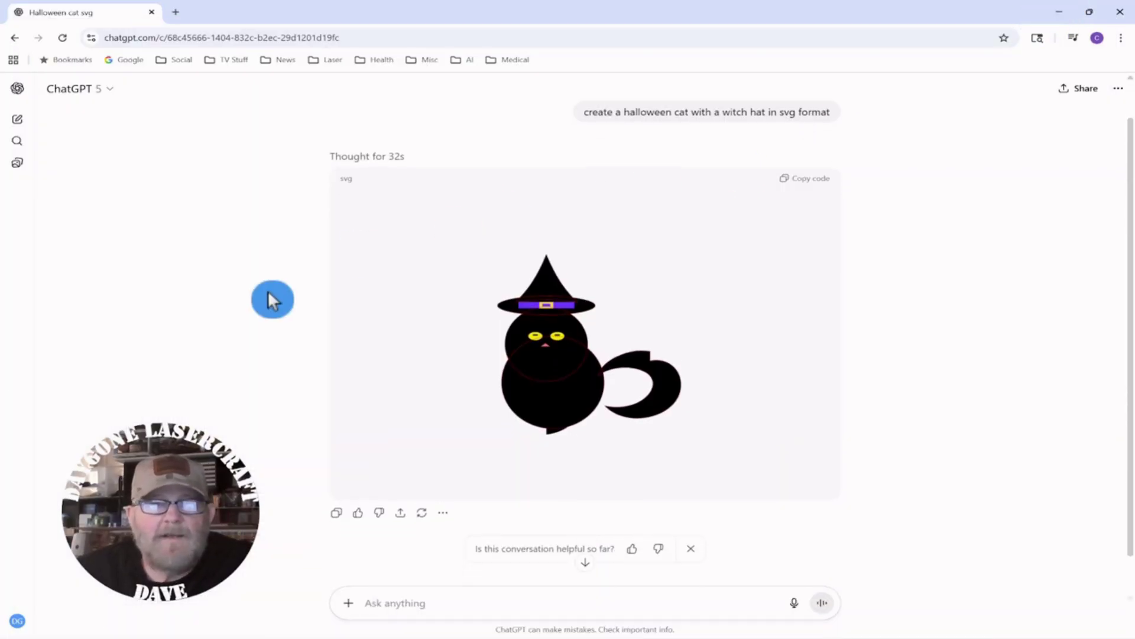
pyautogui.click(397, 604)
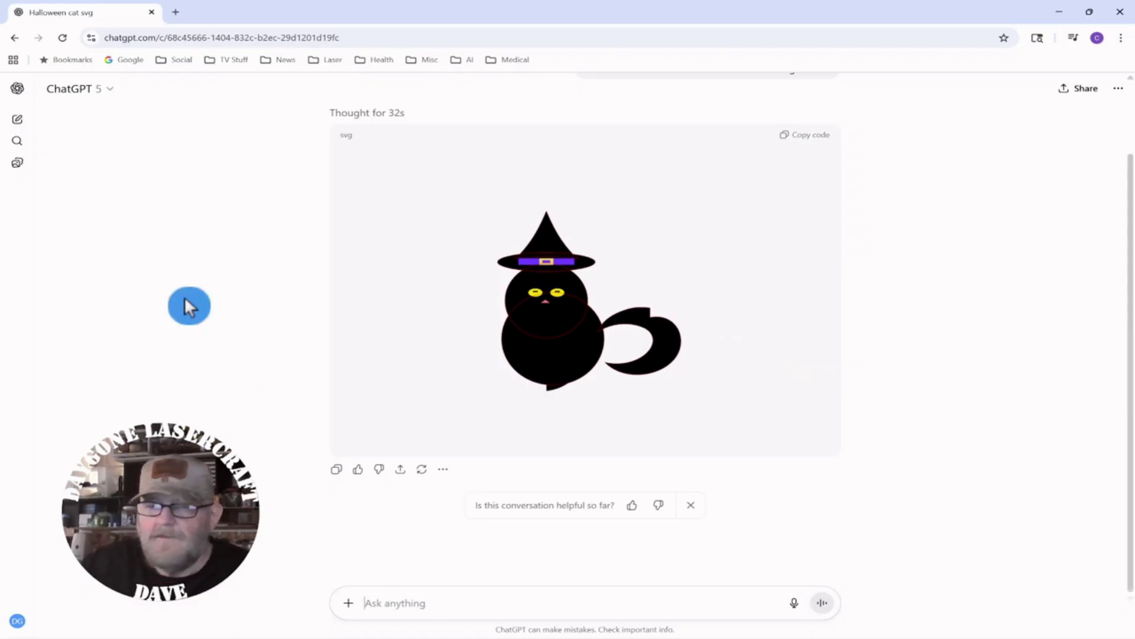
pyautogui.scroll(1, 188, 282)
pyautogui.scroll(2, 192, 287)
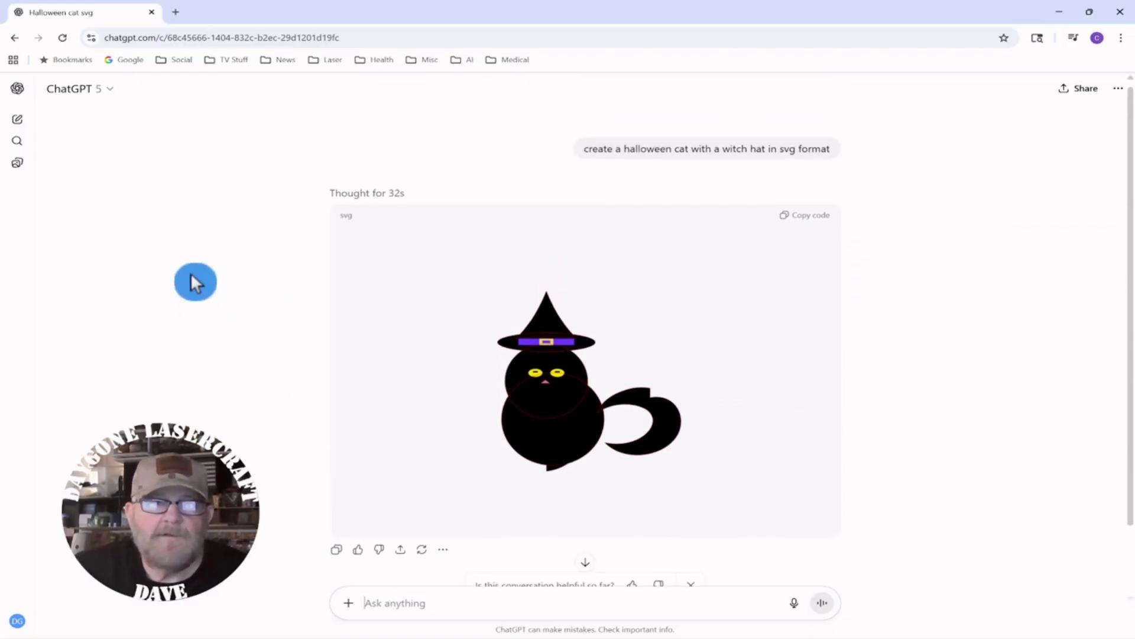
pyautogui.moveTo(831, 155); pyautogui.dragTo(585, 157)
pyautogui.click(832, 152)
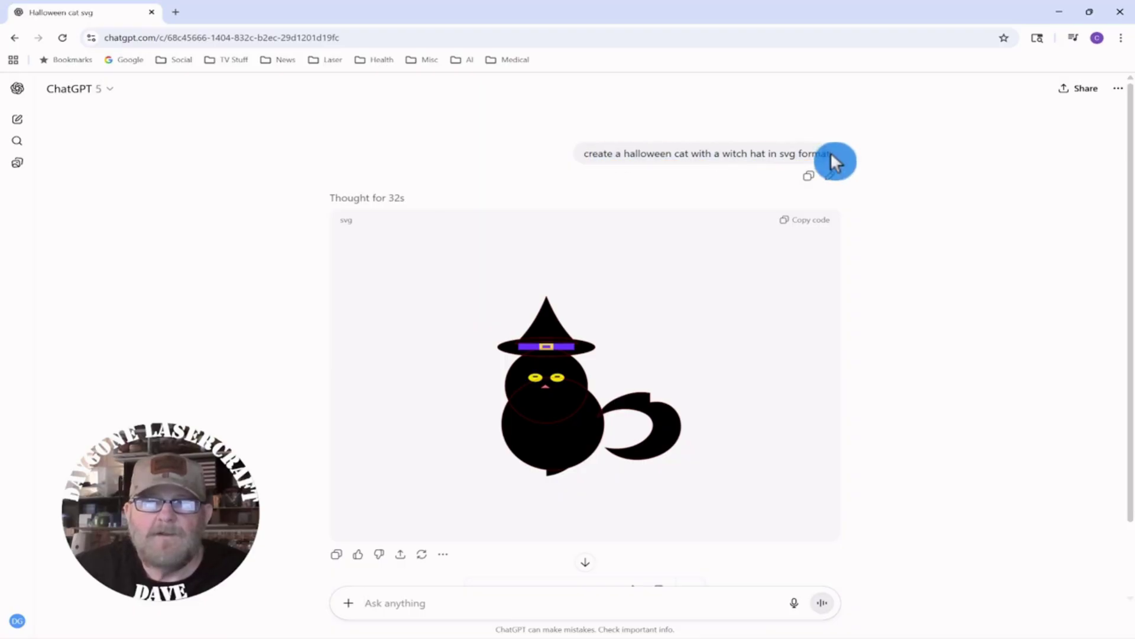
pyautogui.moveTo(831, 154); pyautogui.dragTo(548, 159)
pyautogui.hotkey('ctrl', 'c')
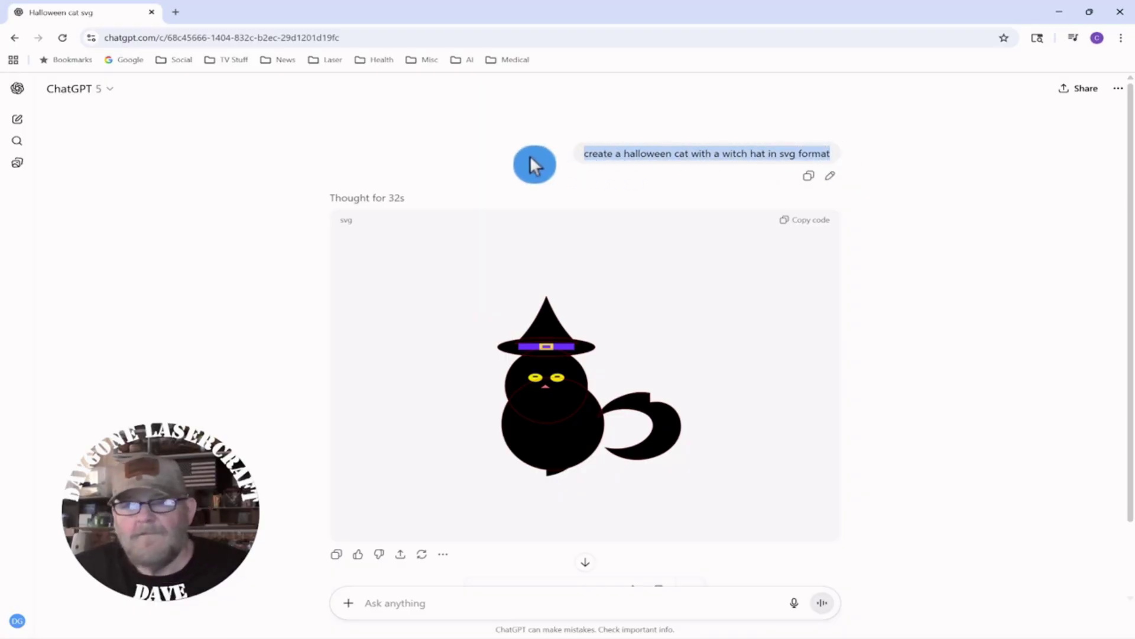
pyautogui.scroll(-2, 237, 293)
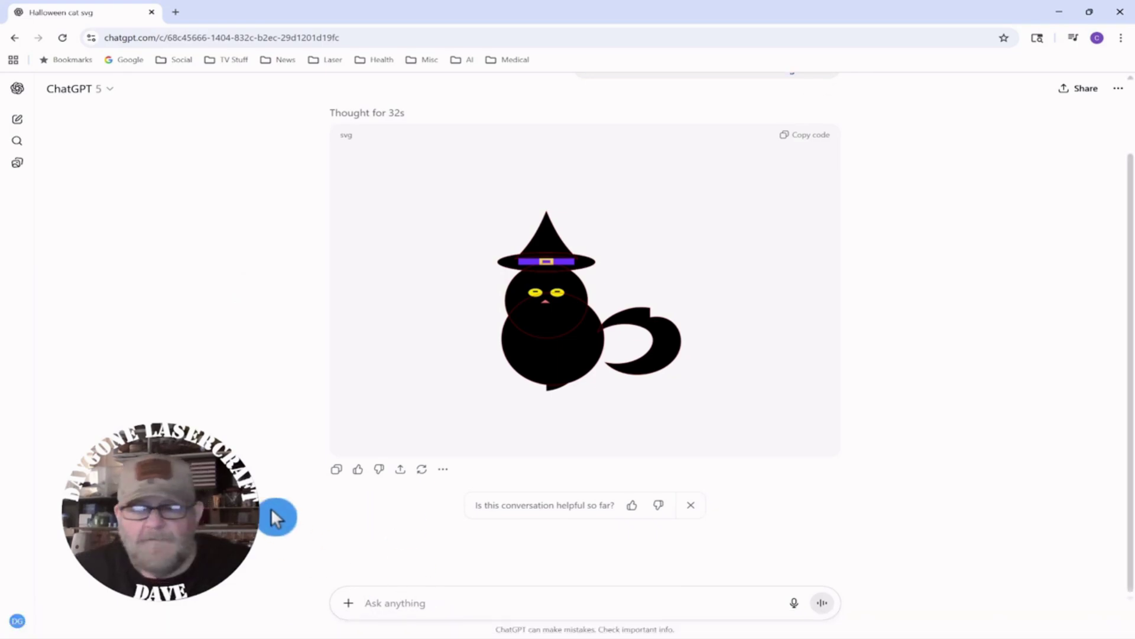
pyautogui.hotkey('ctrl', 'v')
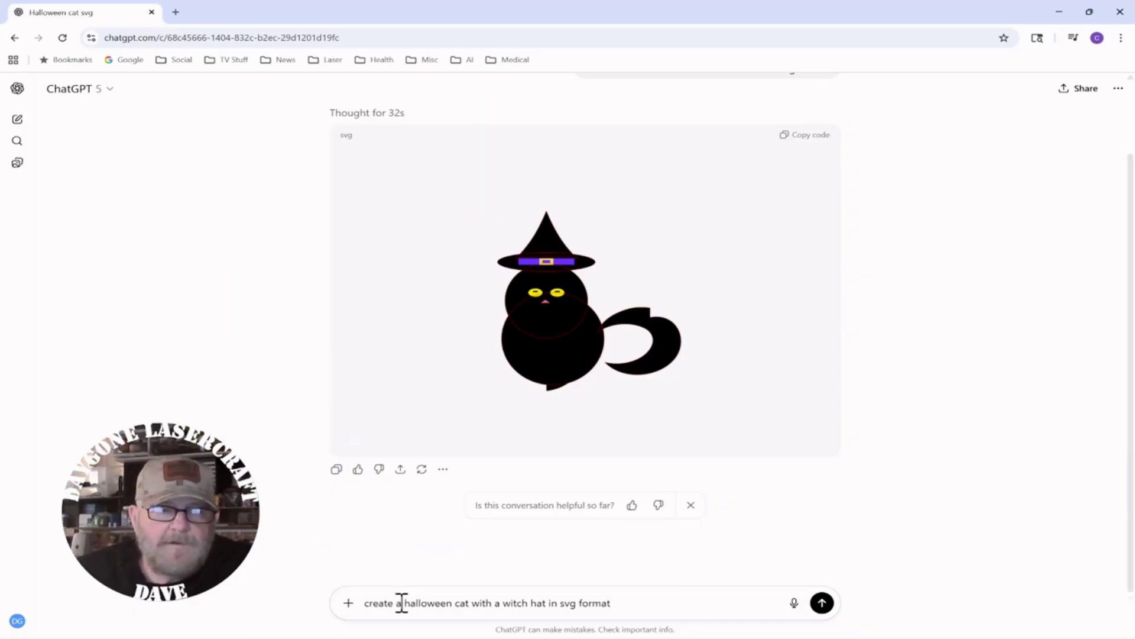
# - Reword the beginning of the new prompt to "create an image of a halloween cat"
pyautogui.write('n ')
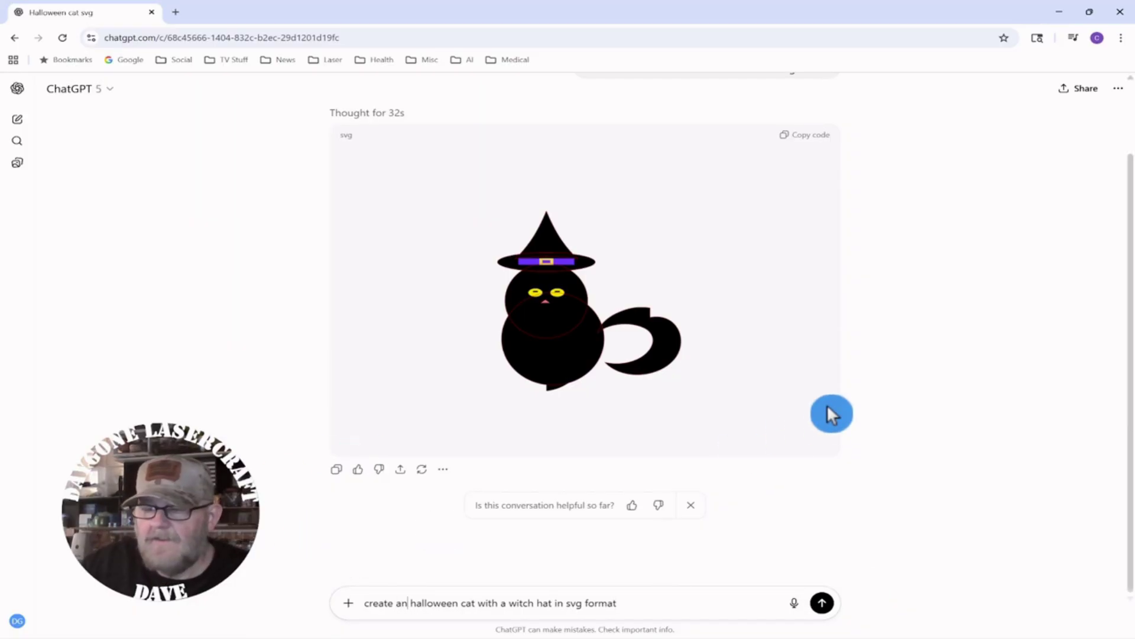
pyautogui.write('image ')
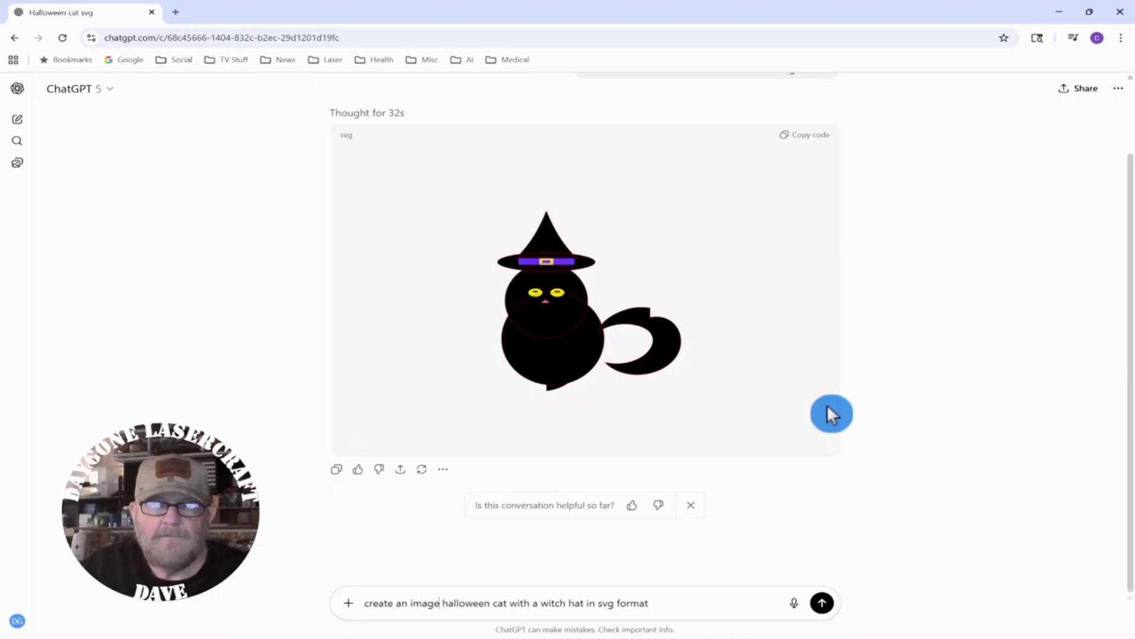
pyautogui.write('of a')
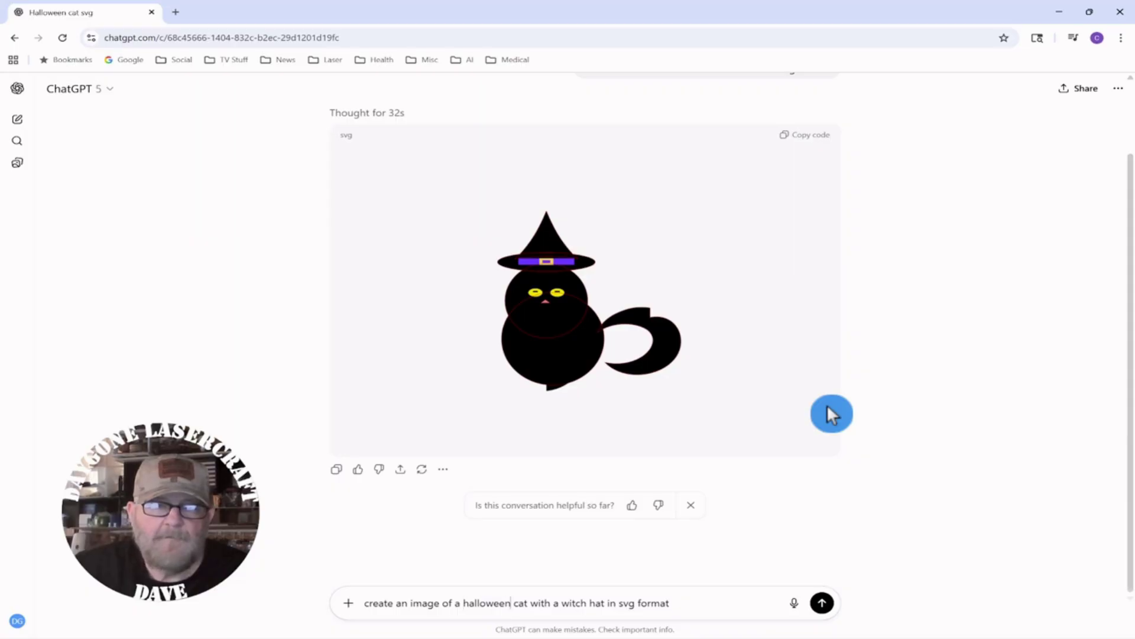
# - Remove "in svg format" from the end of the new prompt
pyautogui.press('Right')
pyautogui.press('Right')
pyautogui.press('Right')
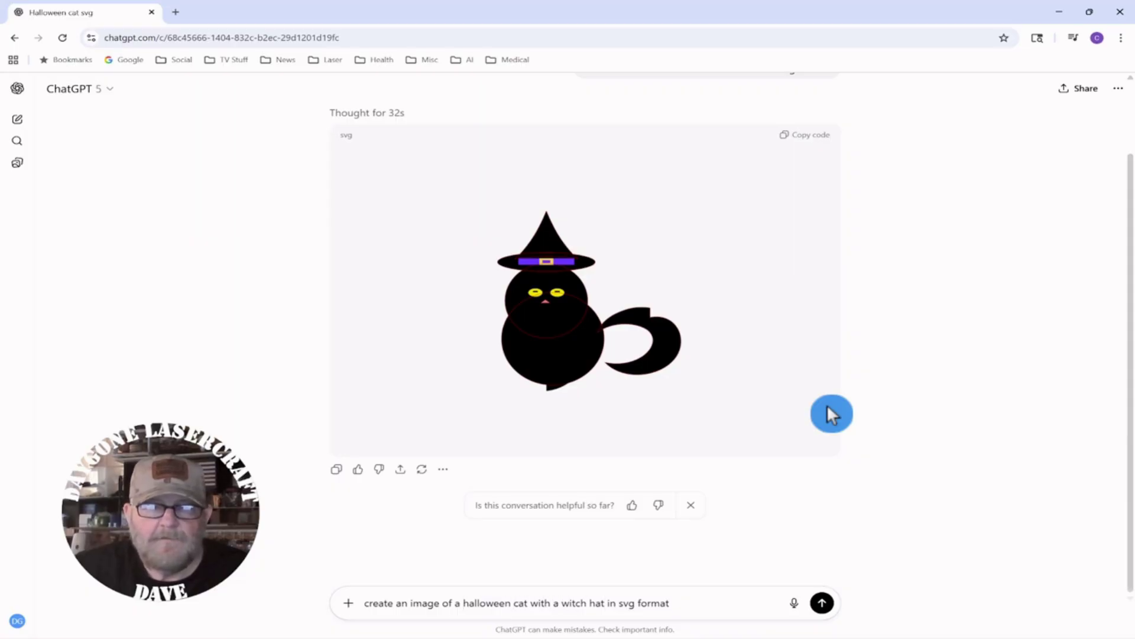
pyautogui.press('Delete')
pyautogui.press('Delete')
pyautogui.press('Delete')
pyautogui.press('Delete')
pyautogui.press('Delete')
pyautogui.press('Delete')
pyautogui.press('Delete')
pyautogui.press('Delete')
pyautogui.press('Delete')
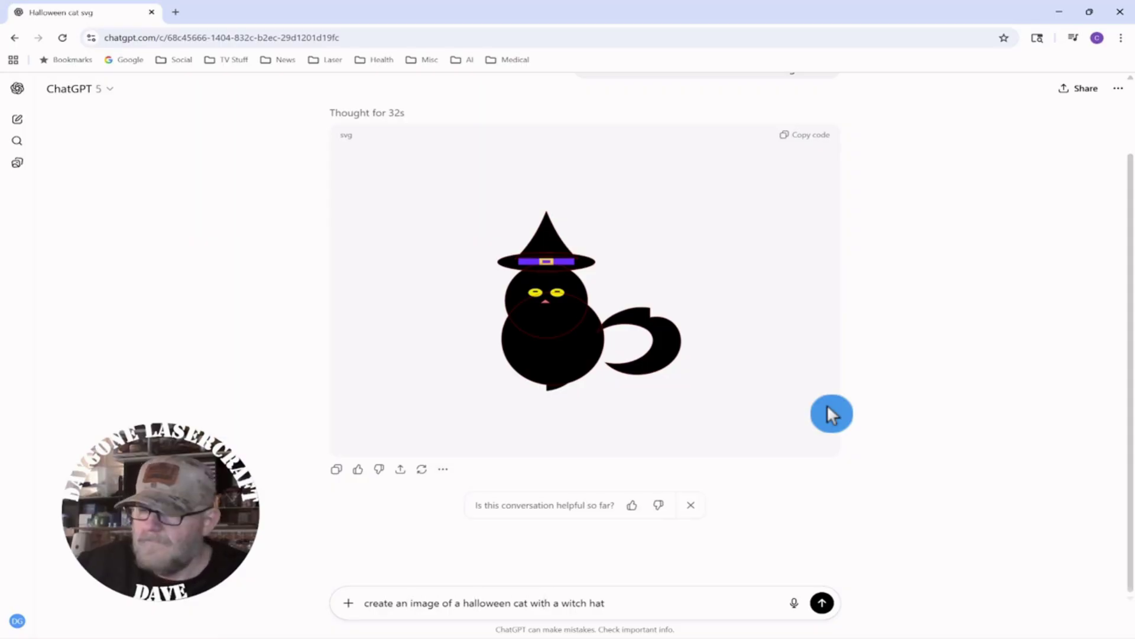
# - Change "an image" in the prompt to "a high resolution image"
pyautogui.press('BackSpace')
pyautogui.write('high re')
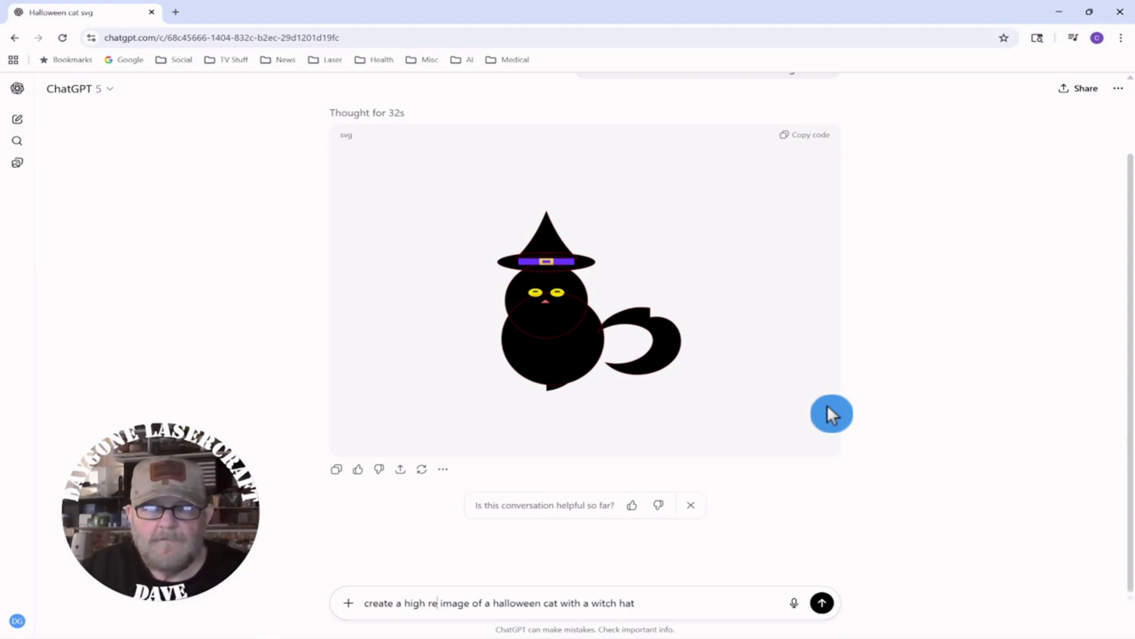
pyautogui.write('so')
pyautogui.write('tion')
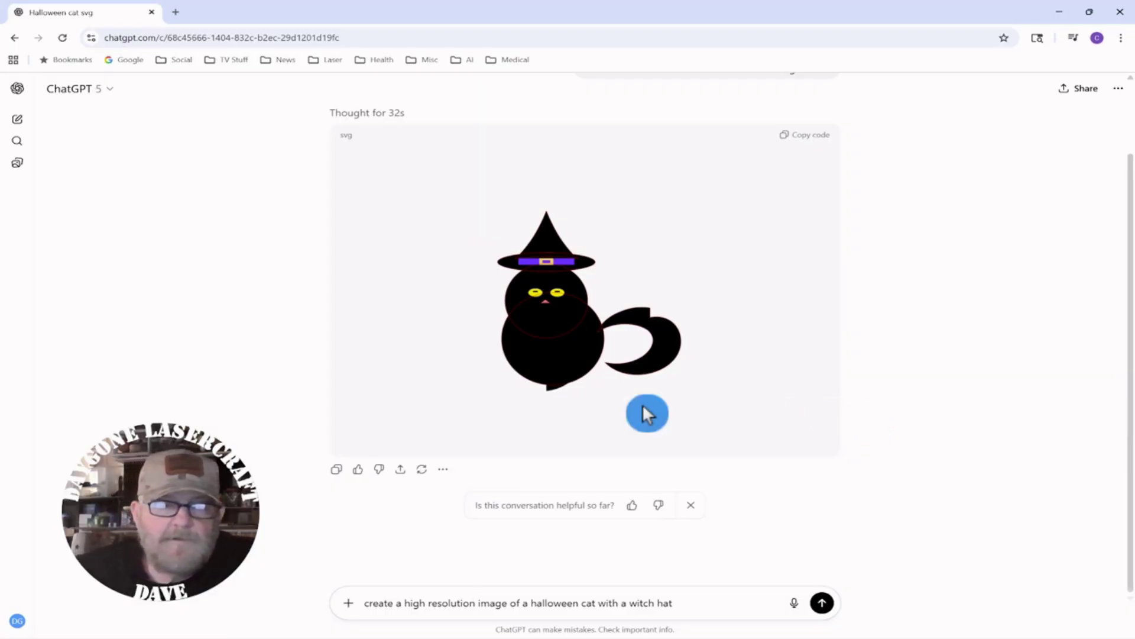
# - Submit the prompt "create a high resolution image of a halloween cat with a witch hat" and download the generated image
pyautogui.click(822, 603)
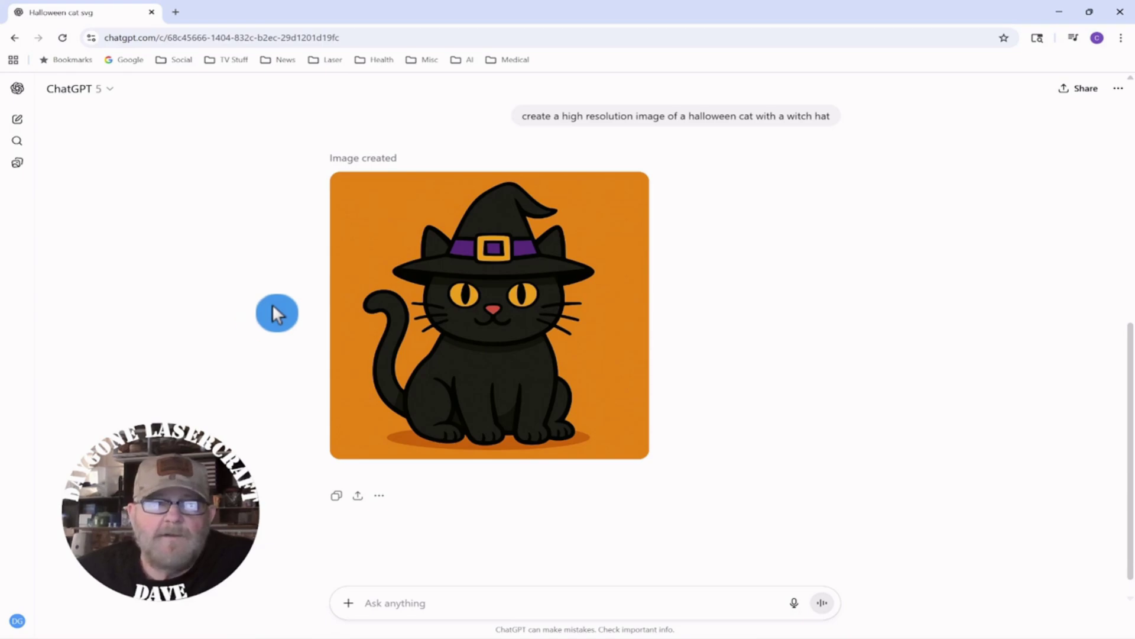
pyautogui.moveTo(420, 294)
pyautogui.click(347, 448)
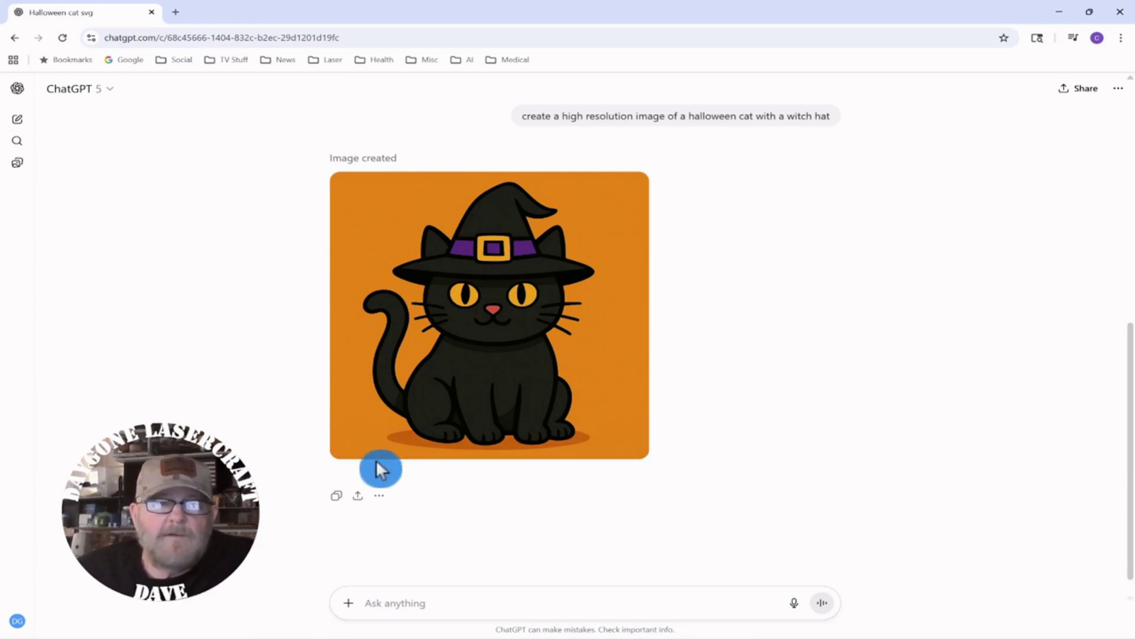
pyautogui.click(374, 448)
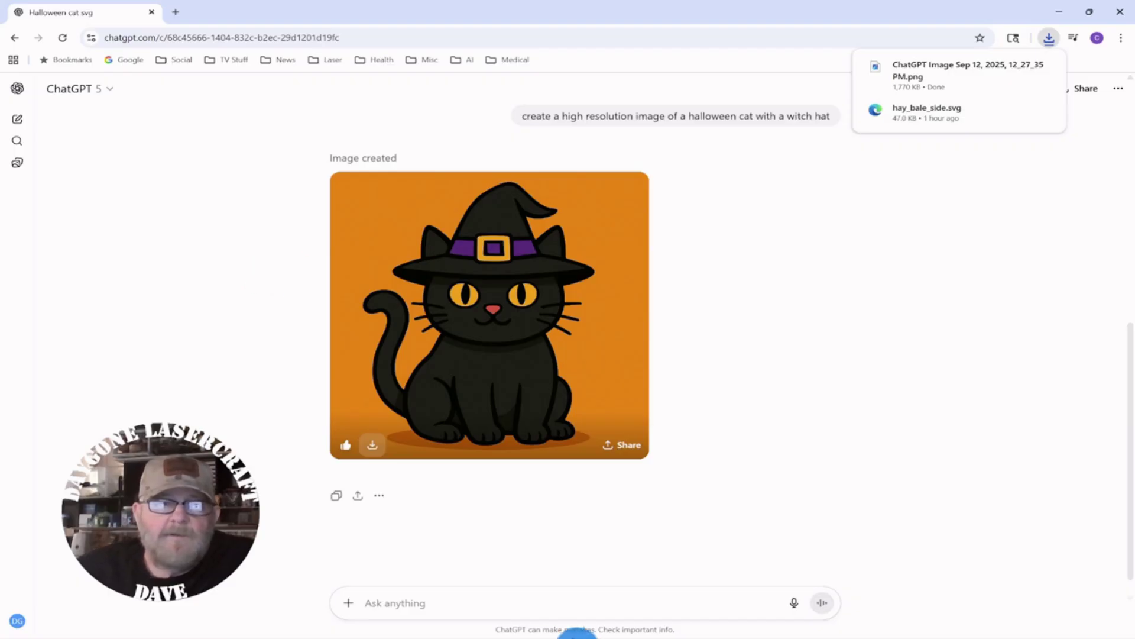
# - Switch to LightBurn and import "ChatGPT Image Sep 12, 2025, 12_27_35 PM.png" from the Downloads folder into the project
pyautogui.click(492, 628)
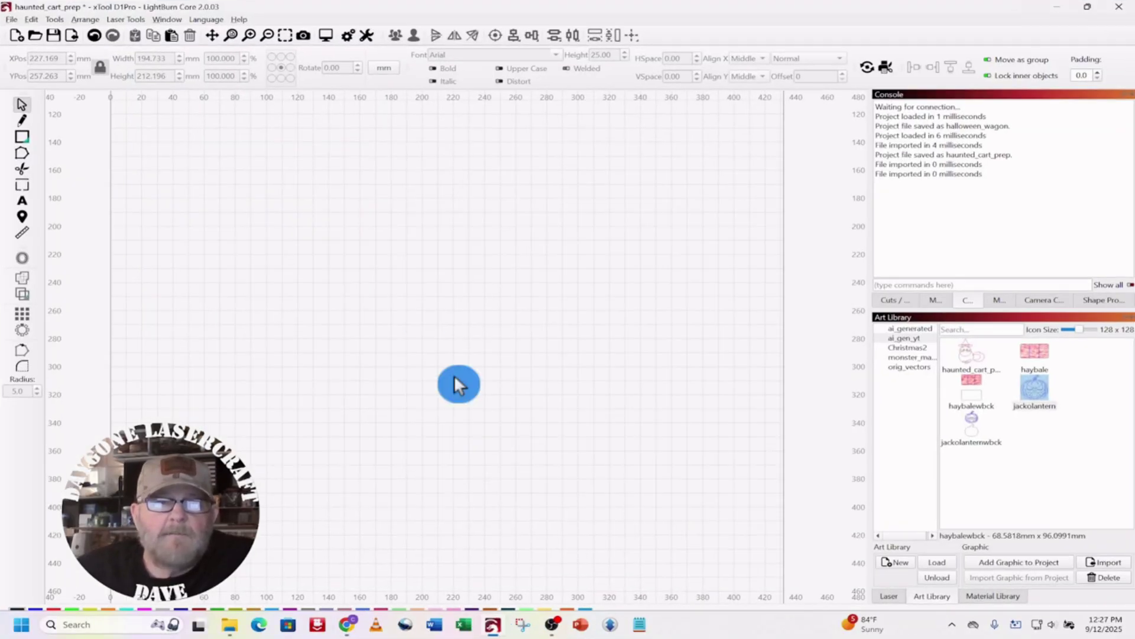
pyautogui.click(72, 34)
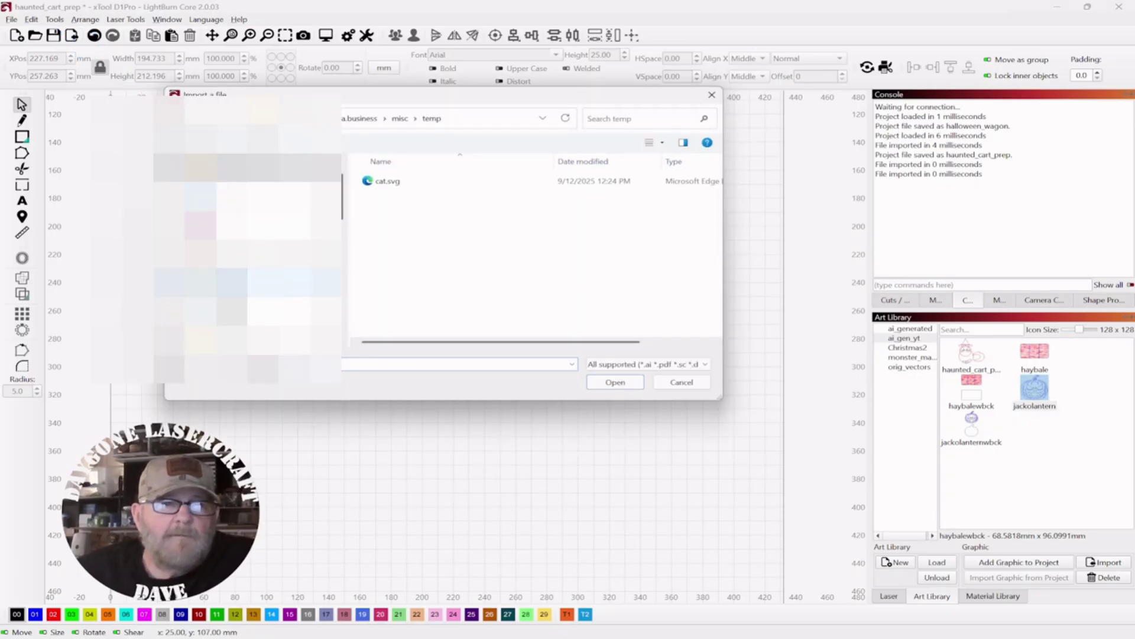
pyautogui.click(248, 310)
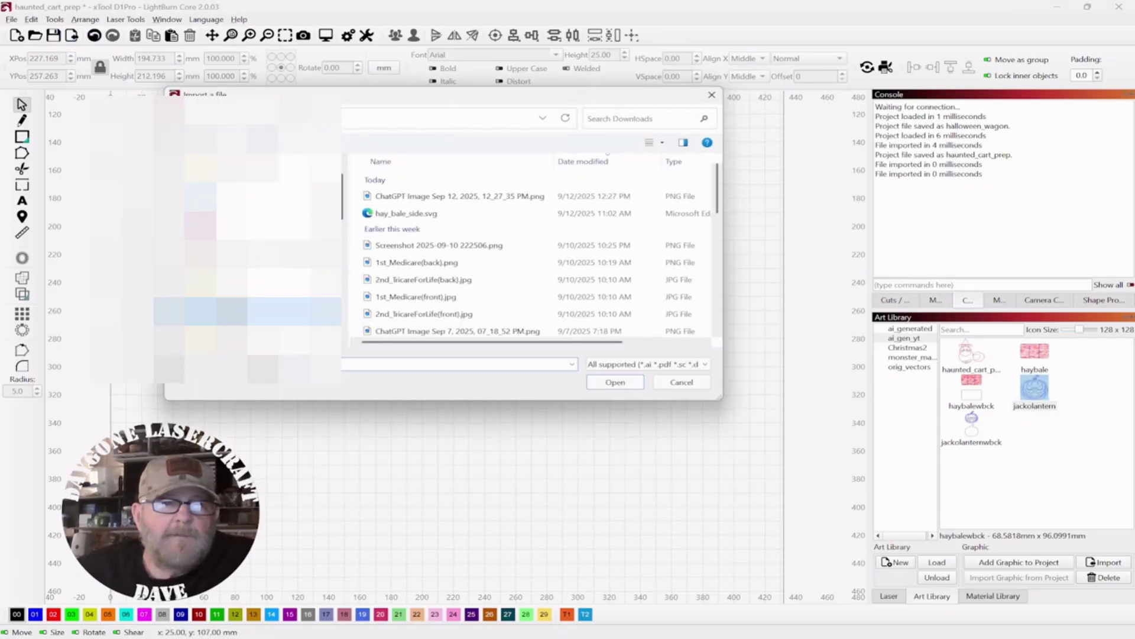
pyautogui.doubleClick(408, 199)
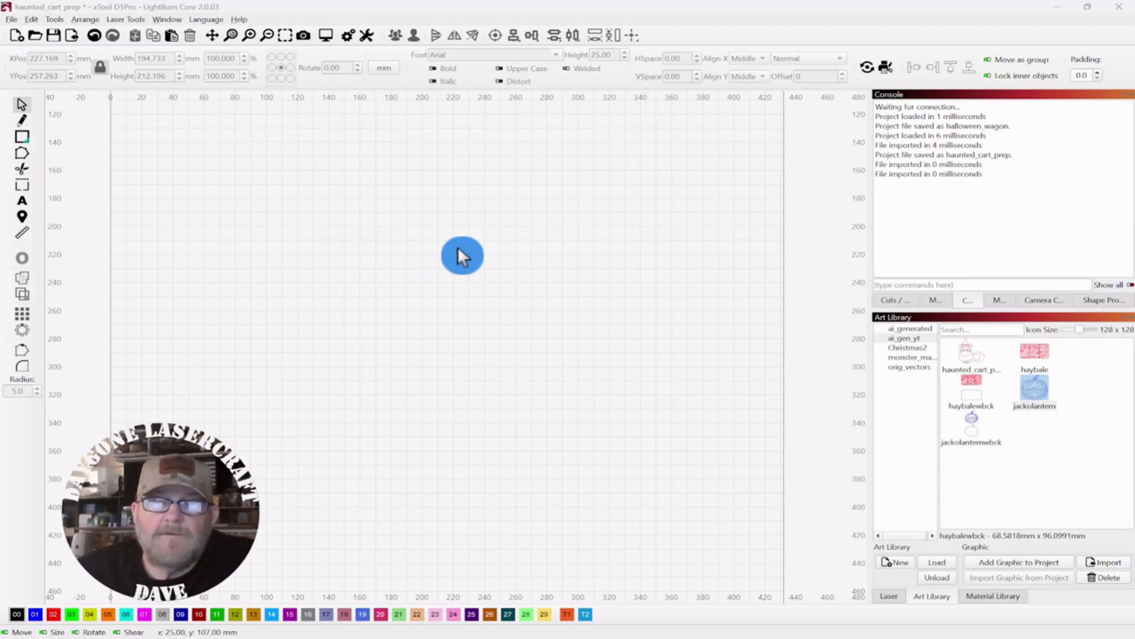
pyautogui.click(587, 278)
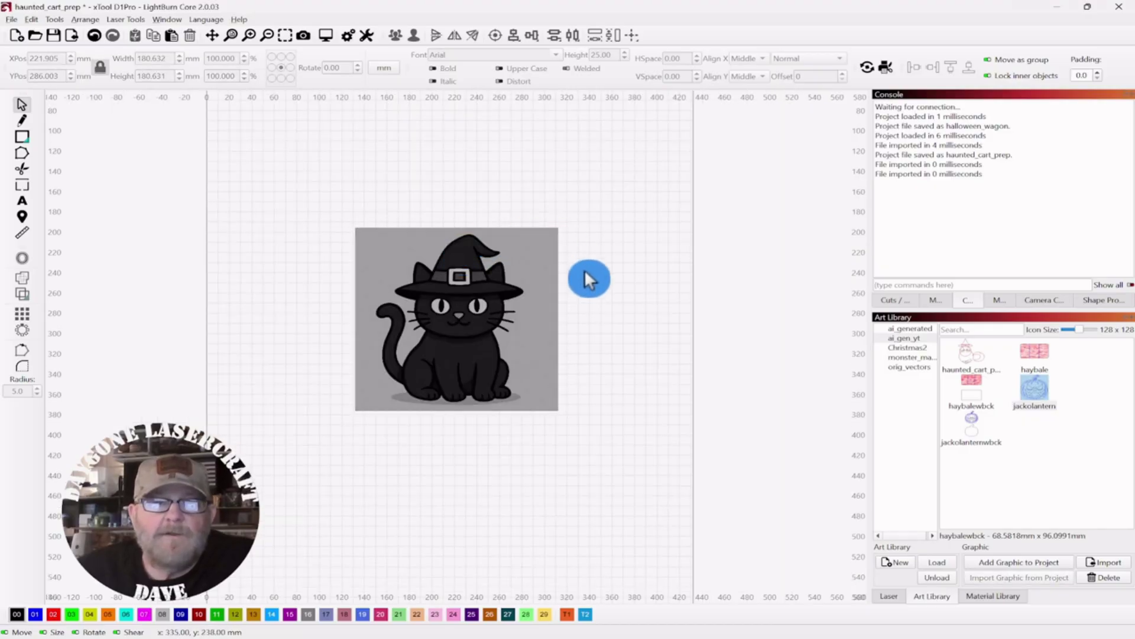
# - Trace the imported cat image with Cutoff 0 and Threshold 128, keeping the source image in the project
pyautogui.moveTo(557, 195); pyautogui.dragTo(332, 418)
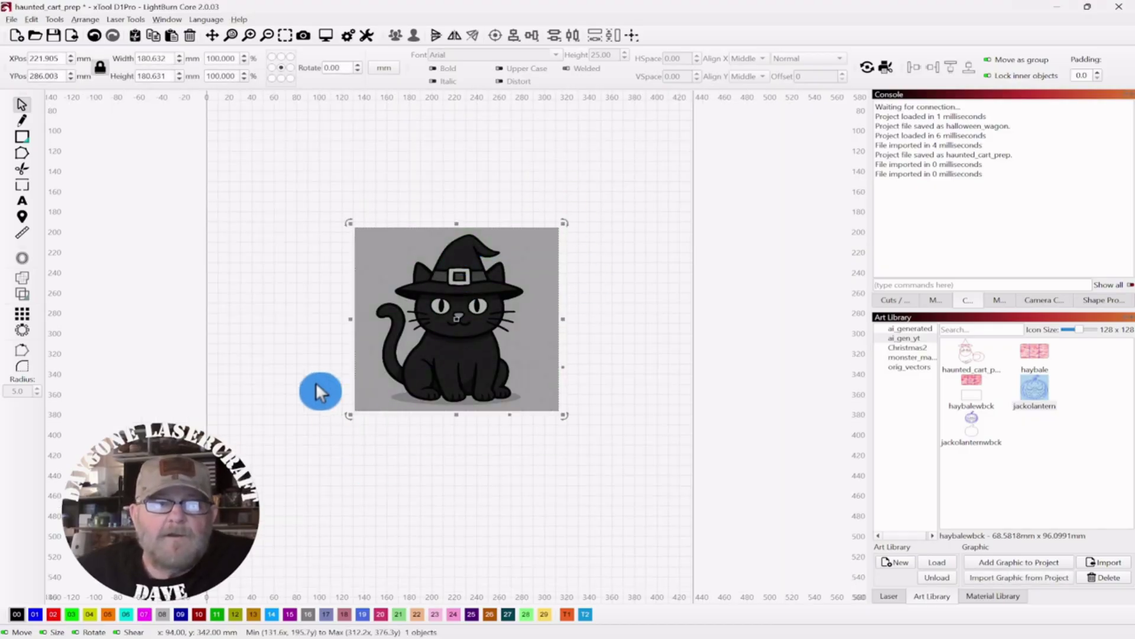
pyautogui.scroll(2, 276, 195)
pyautogui.moveTo(287, 256); pyautogui.dragTo(220, 199)
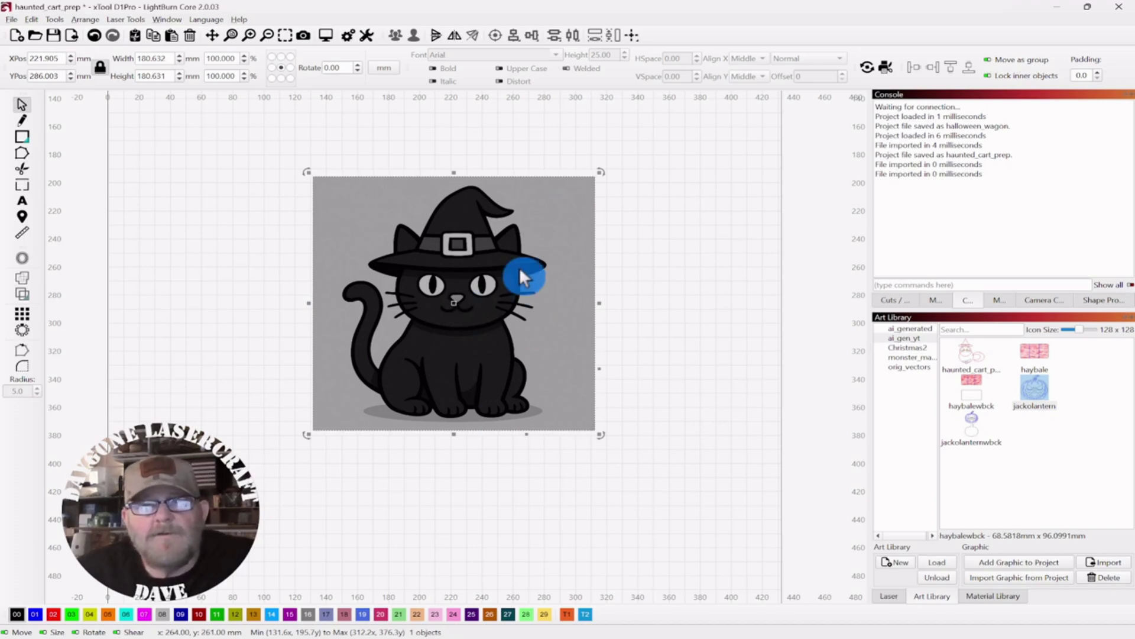
pyautogui.rightClick(453, 304)
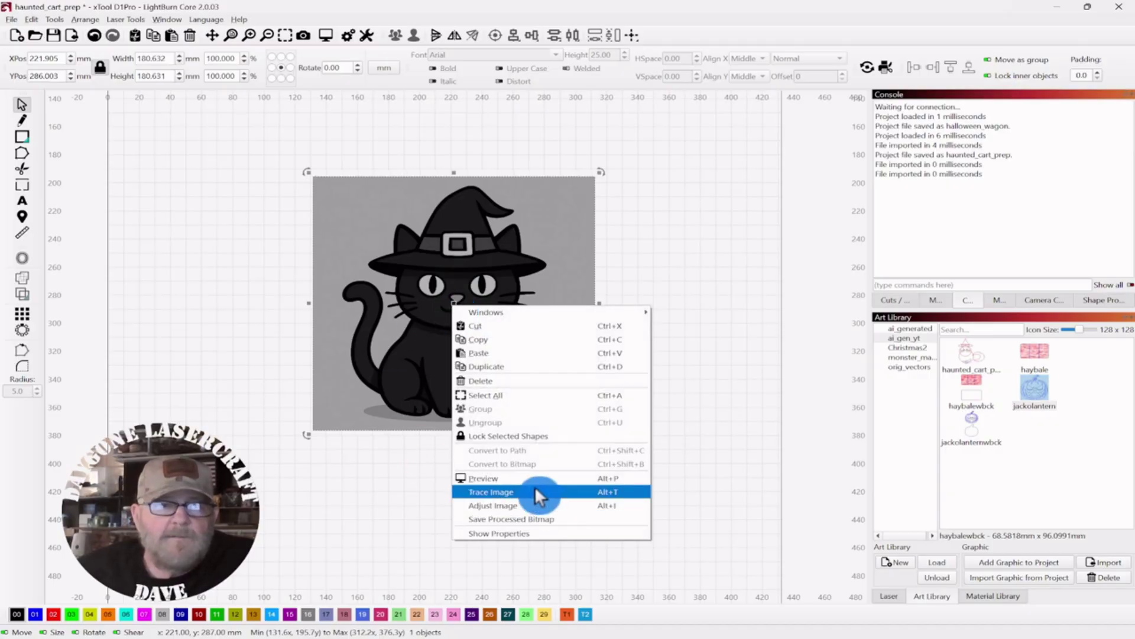
pyautogui.click(500, 490)
pyautogui.moveTo(632, 197)
pyautogui.mouseDown()
pyautogui.moveTo(516, 165)
pyautogui.moveTo(693, 218)
pyautogui.moveTo(634, 252)
pyautogui.moveTo(569, 91)
pyautogui.moveTo(520, 105)
pyautogui.mouseUp()
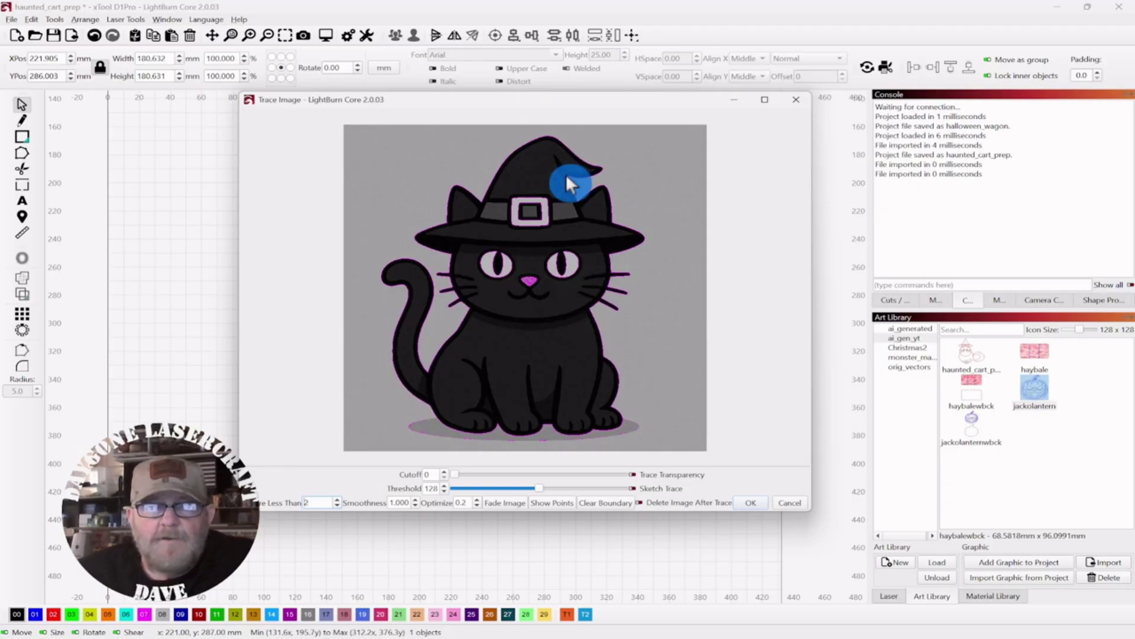
pyautogui.moveTo(546, 105); pyautogui.dragTo(480, 115)
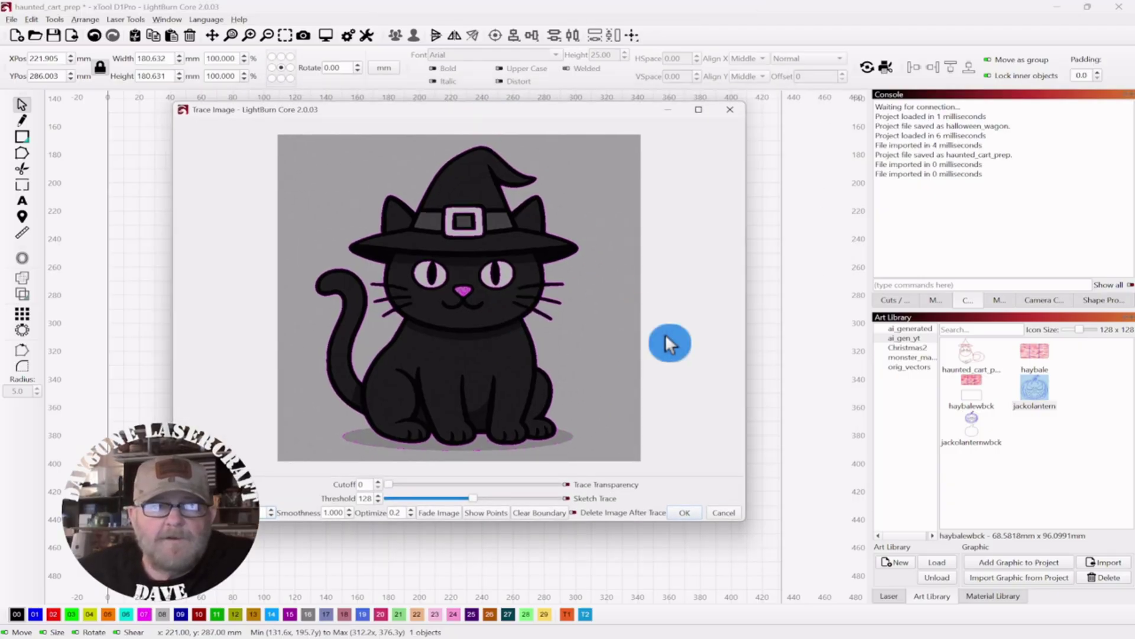
pyautogui.click(684, 511)
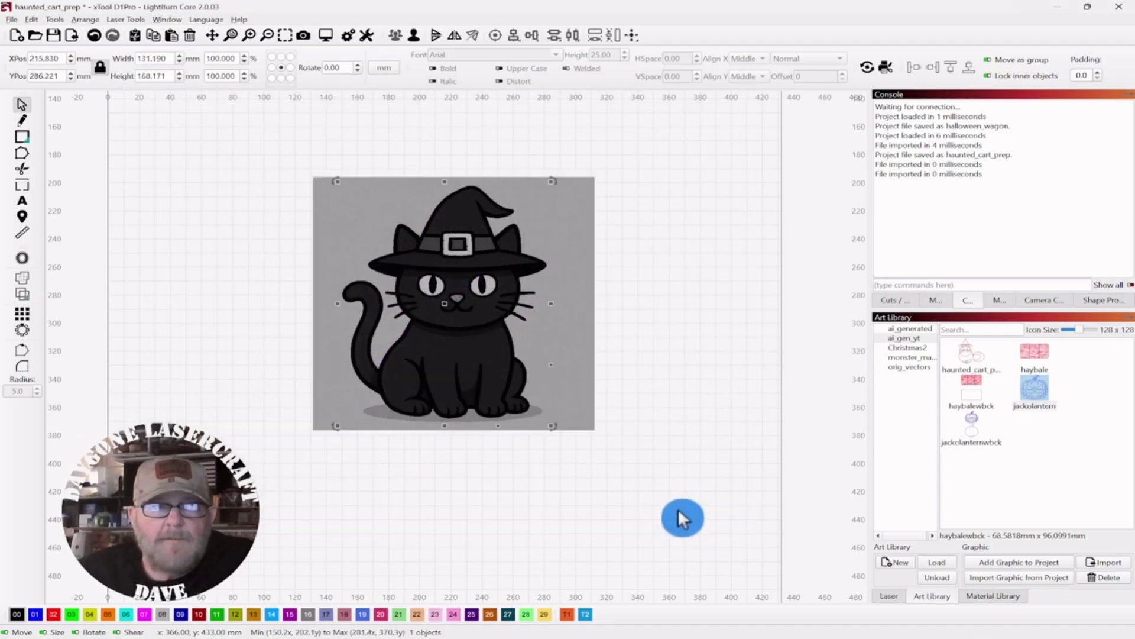
# - Move the traced outline beside the source image, to about X 411, Y 276 mm, and delete the source image
pyautogui.moveTo(442, 302)
pyautogui.mouseDown()
pyautogui.moveTo(695, 302)
pyautogui.moveTo(748, 289)
pyautogui.mouseUp()
pyautogui.click(715, 450)
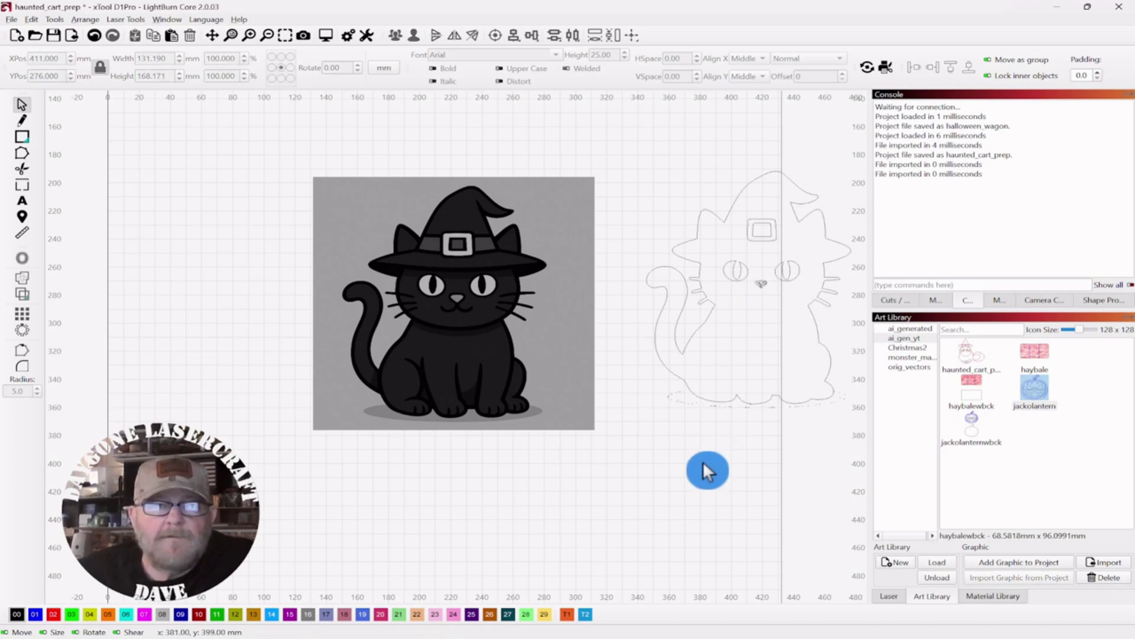
pyautogui.moveTo(619, 148); pyautogui.dragTo(318, 327)
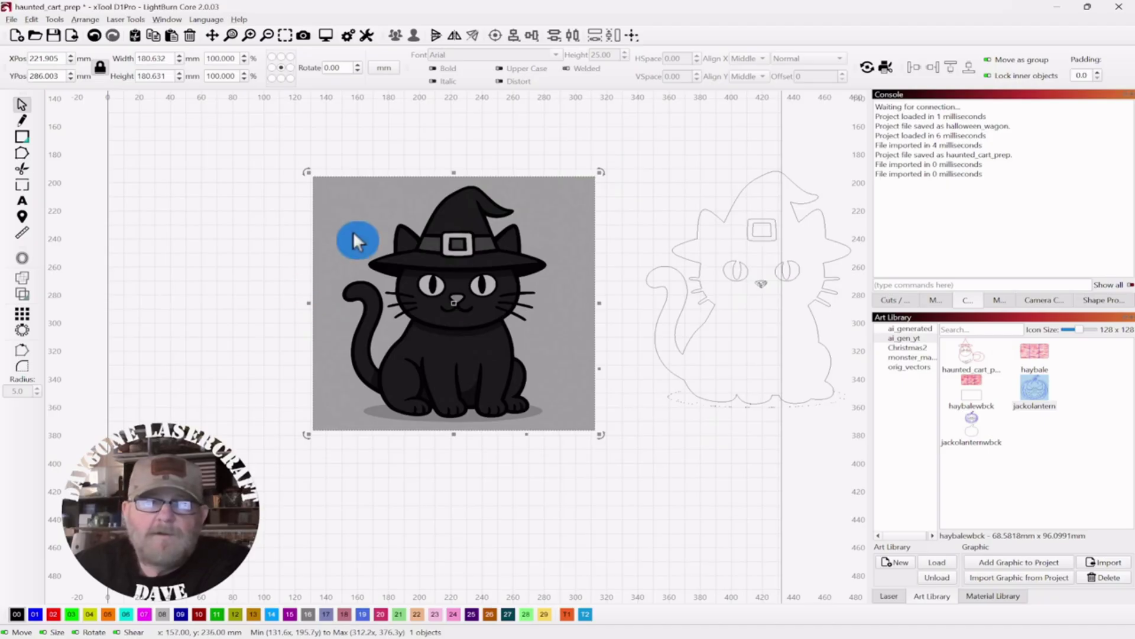
pyautogui.press('Delete')
# - Move the traced cat outline back inside the work area, to about X 251, Y 274 mm
pyautogui.moveTo(815, 158)
pyautogui.mouseDown()
pyautogui.moveTo(750, 225)
pyautogui.moveTo(707, 343)
pyautogui.mouseUp()
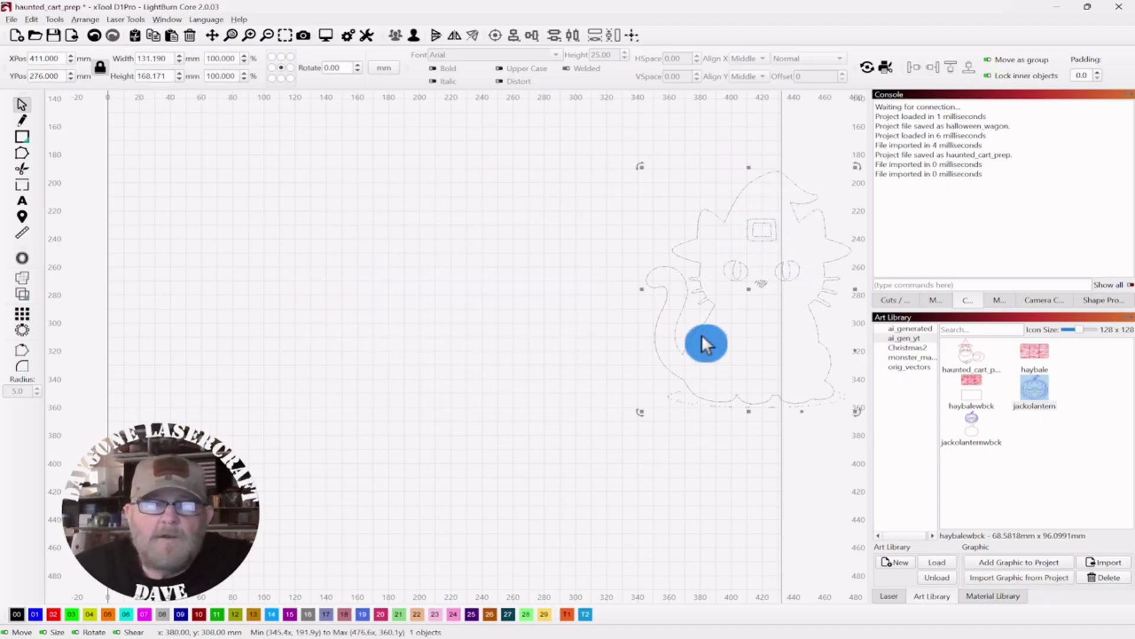
pyautogui.moveTo(754, 297); pyautogui.dragTo(500, 286)
pyautogui.click(333, 230)
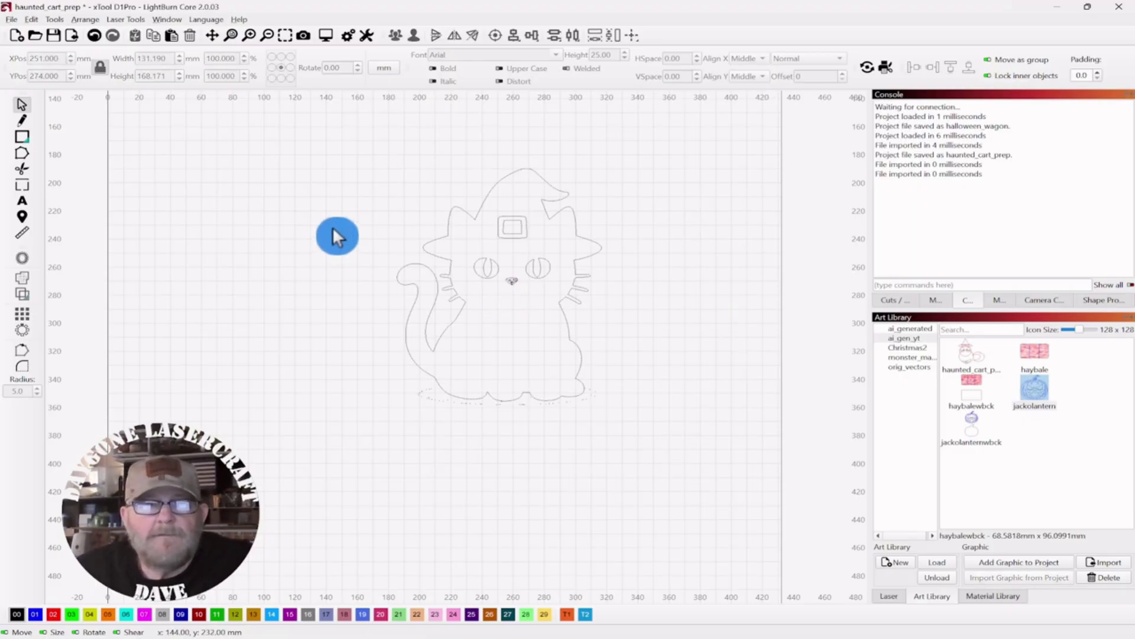
# - Examine the traced outline closely for stray marks beneath the paws and inside the nose
pyautogui.scroll(3, 349, 303)
pyautogui.moveTo(284, 301); pyautogui.dragTo(284, 299)
pyautogui.scroll(2, 313, 306)
pyautogui.scroll(-2, 302, 302)
pyautogui.scroll(2, 299, 307)
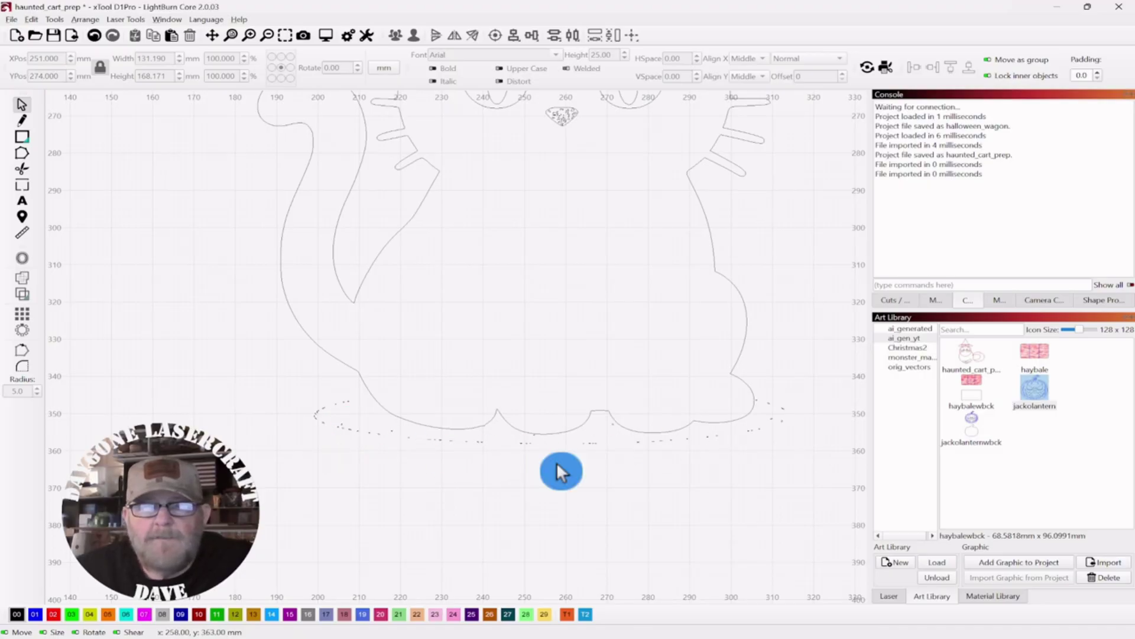
pyautogui.scroll(-2, 528, 470)
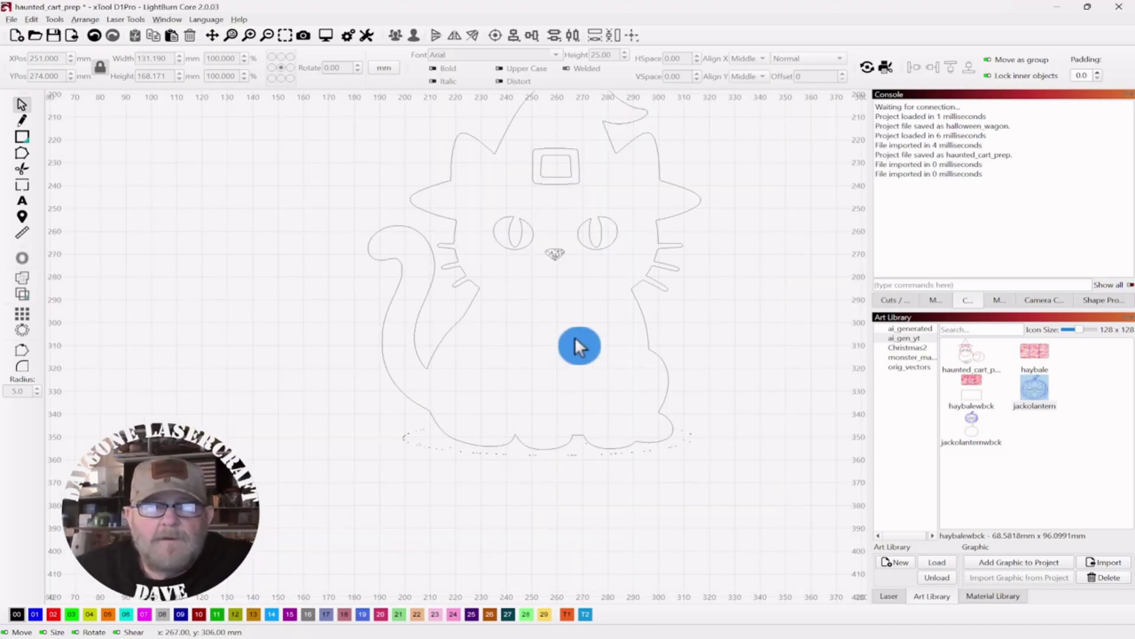
pyautogui.scroll(4, 556, 254)
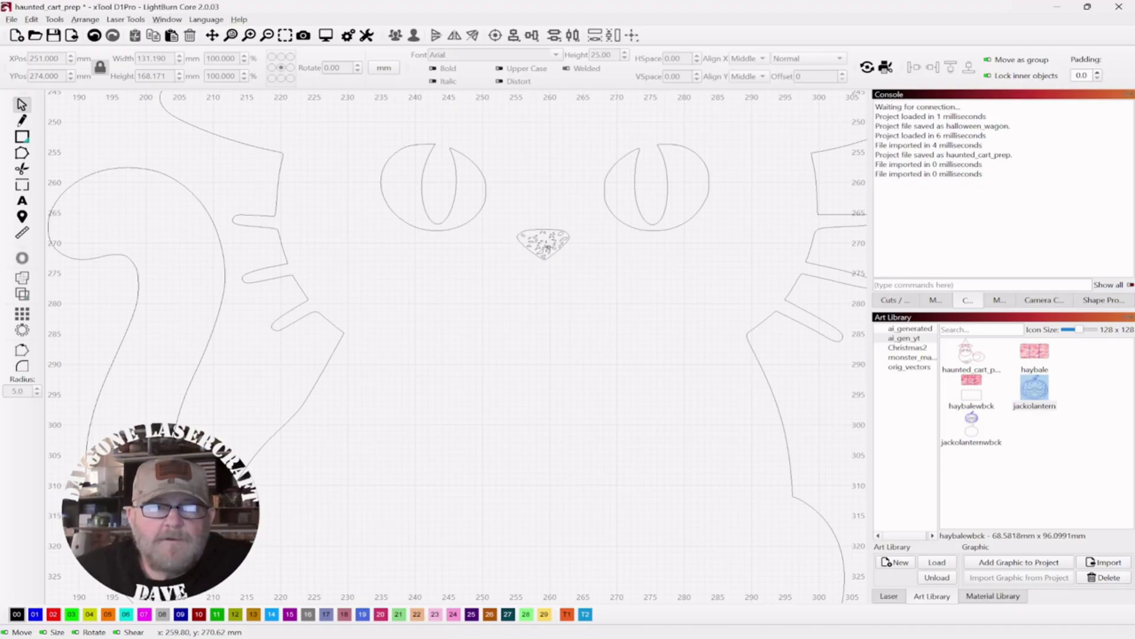
pyautogui.scroll(-3, 556, 272)
# - Ungroup the whole traced cat outline into separate shapes
pyautogui.moveTo(686, 118); pyautogui.dragTo(367, 457)
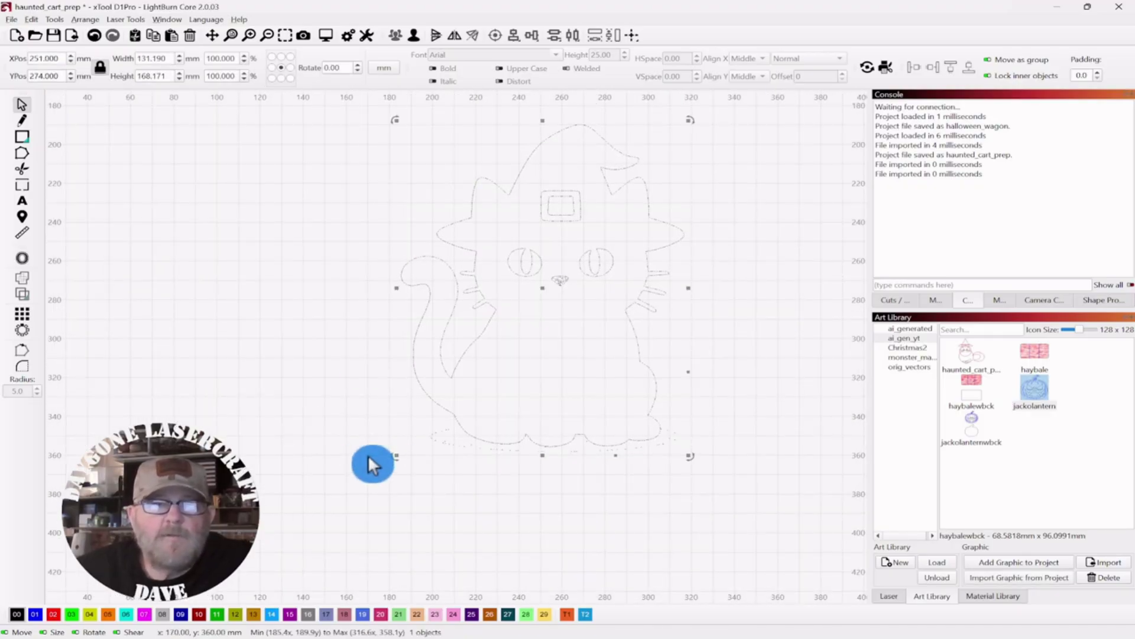
pyautogui.click(414, 36)
pyautogui.click(374, 275)
# - Delete the stray shadow specks below the cat's tail and leftmost paw
pyautogui.scroll(5, 380, 411)
pyautogui.moveTo(310, 401); pyautogui.dragTo(274, 459)
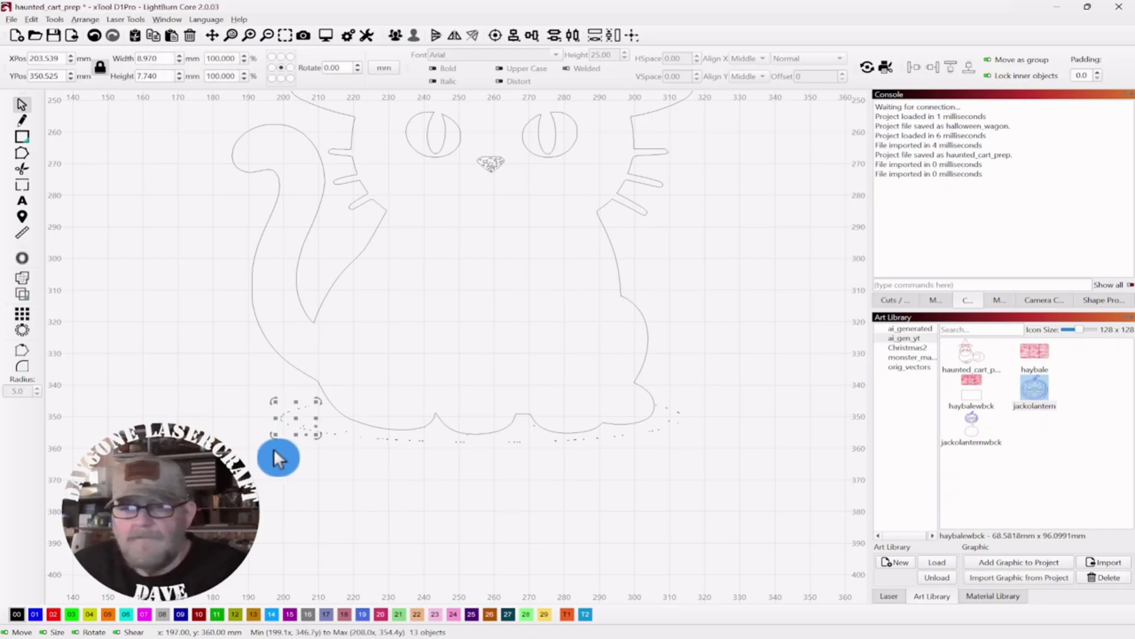
pyautogui.click(273, 448)
pyautogui.moveTo(306, 423); pyautogui.dragTo(408, 455)
pyautogui.press('Delete')
# - Delete the remaining stray shadow specks beneath and beside the cat's other paws, leaving the body outline unselected
pyautogui.moveTo(343, 427); pyautogui.dragTo(661, 431)
pyautogui.scroll(1, 678, 442)
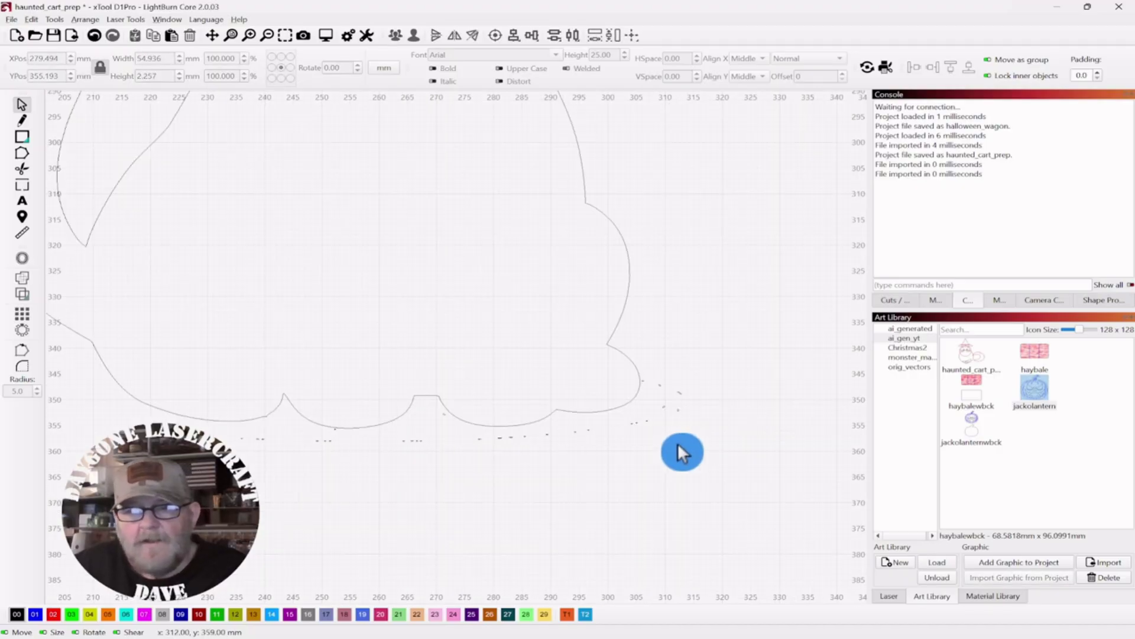
pyautogui.scroll(2, 666, 438)
pyautogui.scroll(-1, 663, 435)
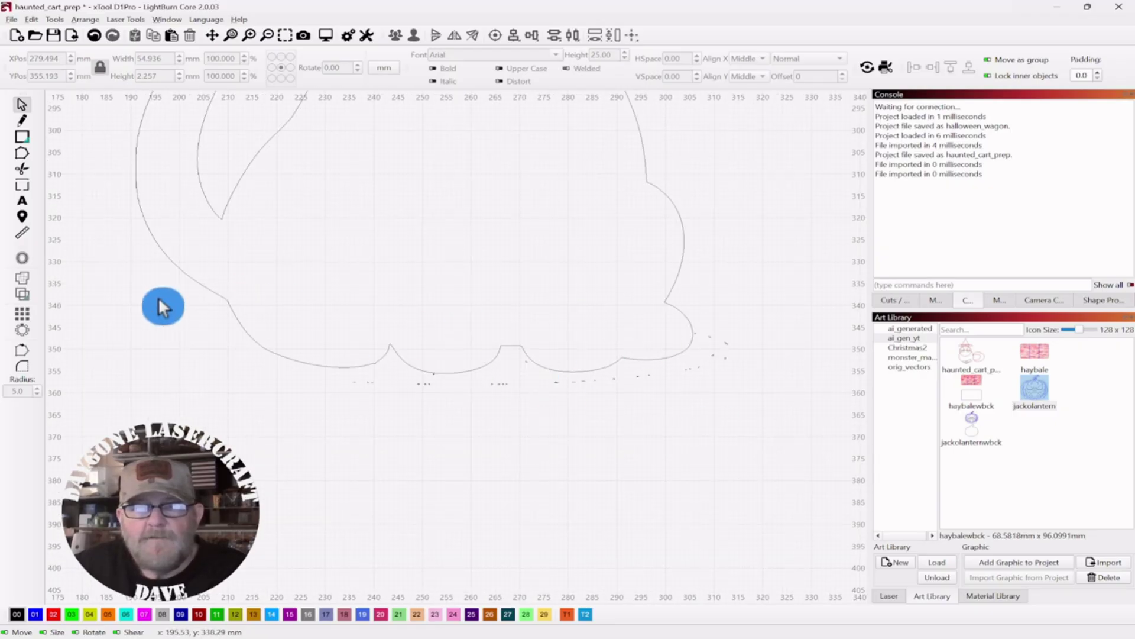
pyautogui.moveTo(161, 291); pyautogui.dragTo(791, 456)
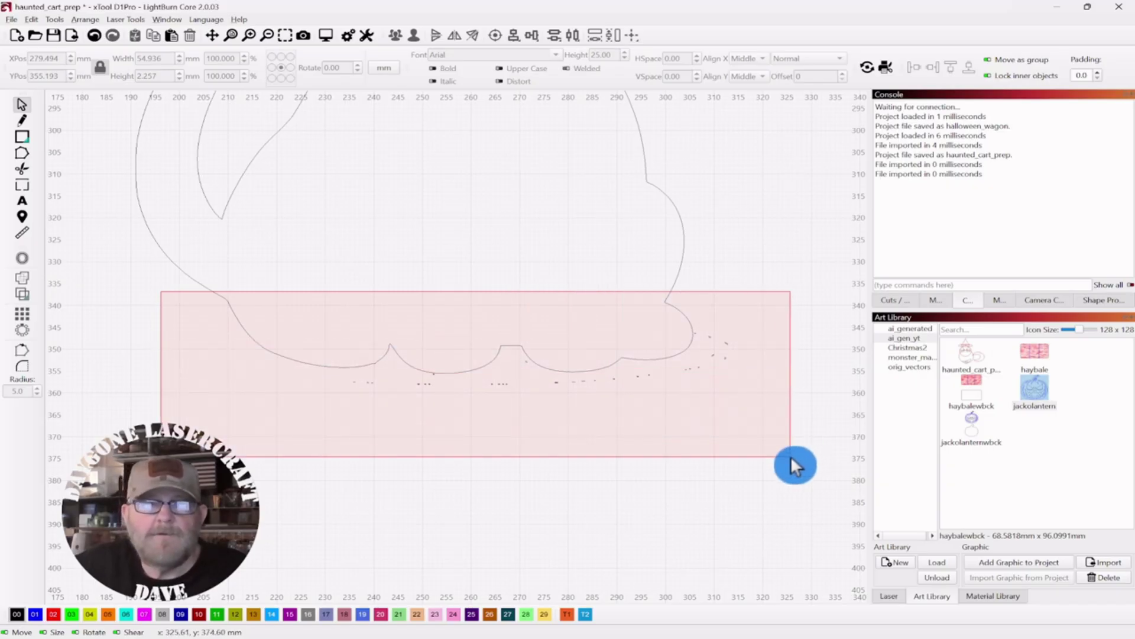
pyautogui.moveTo(791, 457); pyautogui.dragTo(791, 456)
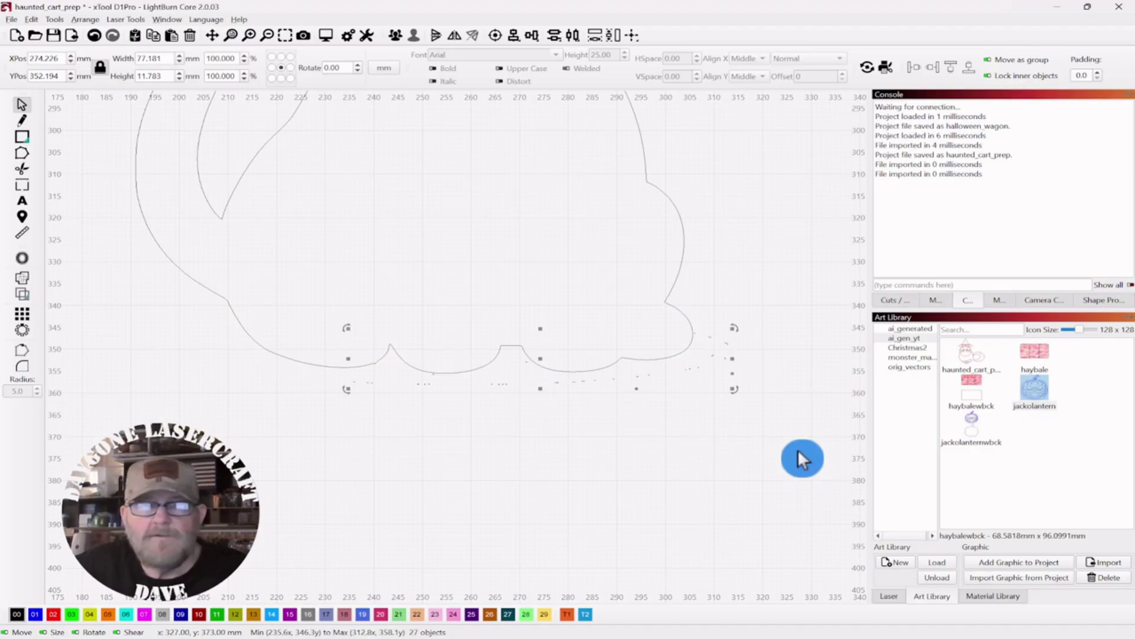
pyautogui.click(797, 447)
pyautogui.scroll(-3, 674, 421)
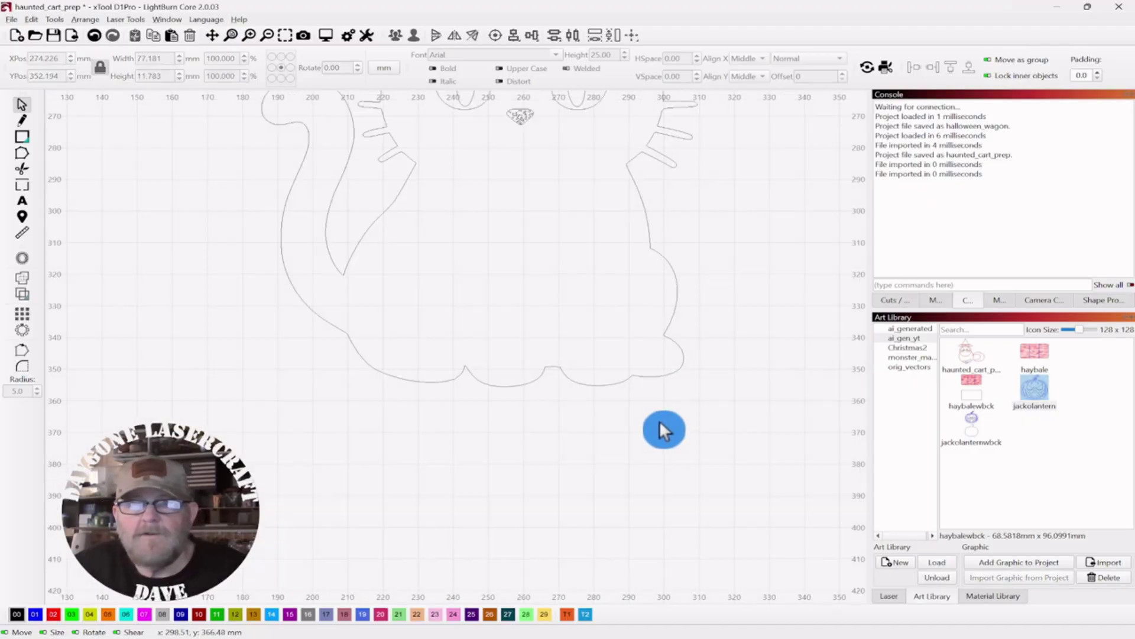
# - Inspect the cleaned cat outline and the small fragments inside its nose
pyautogui.scroll(-3, 604, 407)
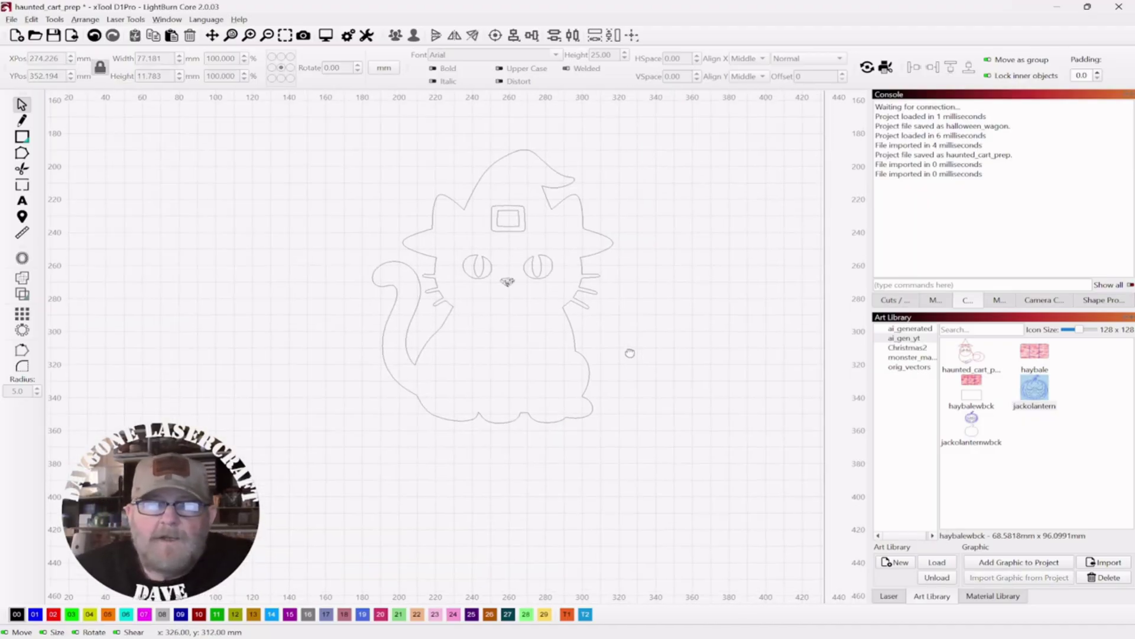
pyautogui.scroll(1, 628, 353)
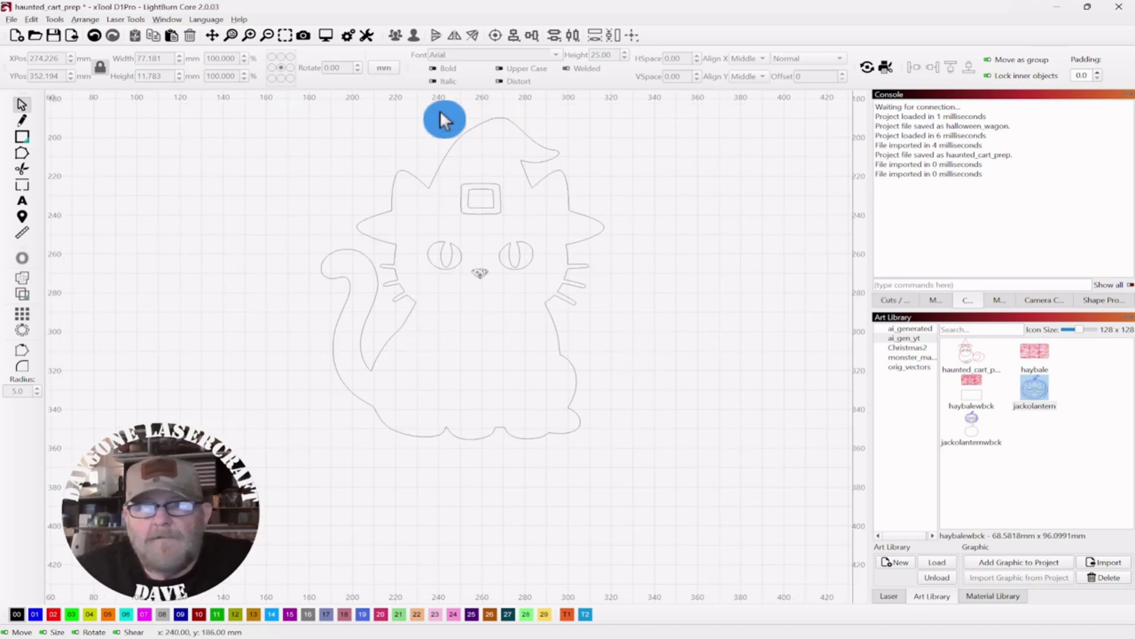
pyautogui.scroll(1, 603, 343)
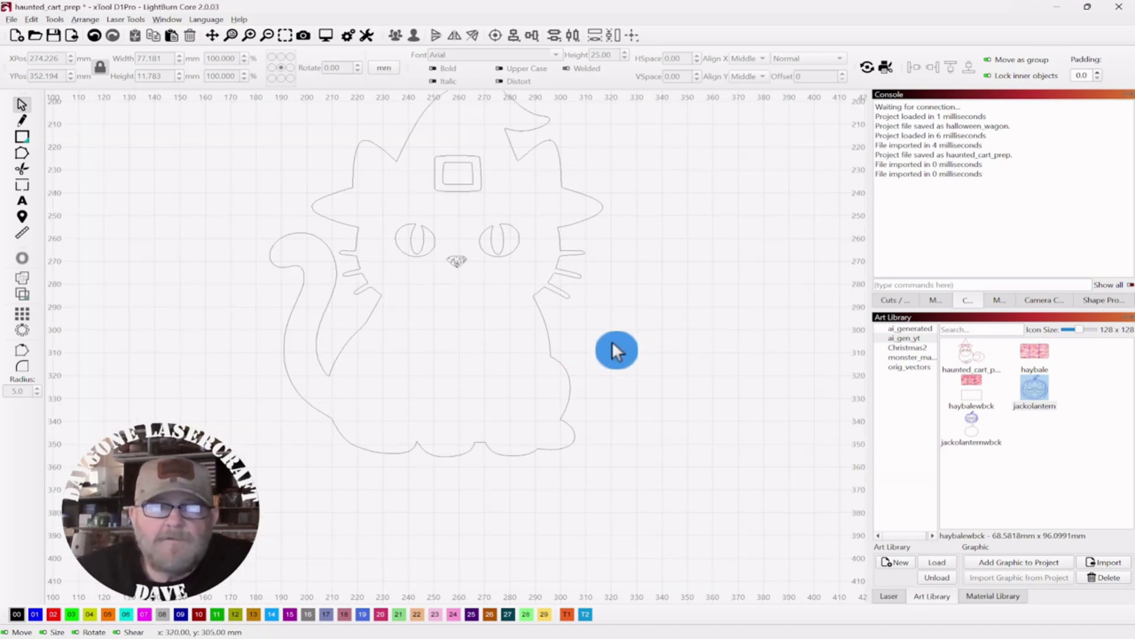
pyautogui.moveTo(571, 201); pyautogui.dragTo(571, 202)
pyautogui.scroll(2, 674, 357)
pyautogui.scroll(1, 656, 390)
pyautogui.scroll(1, 427, 376)
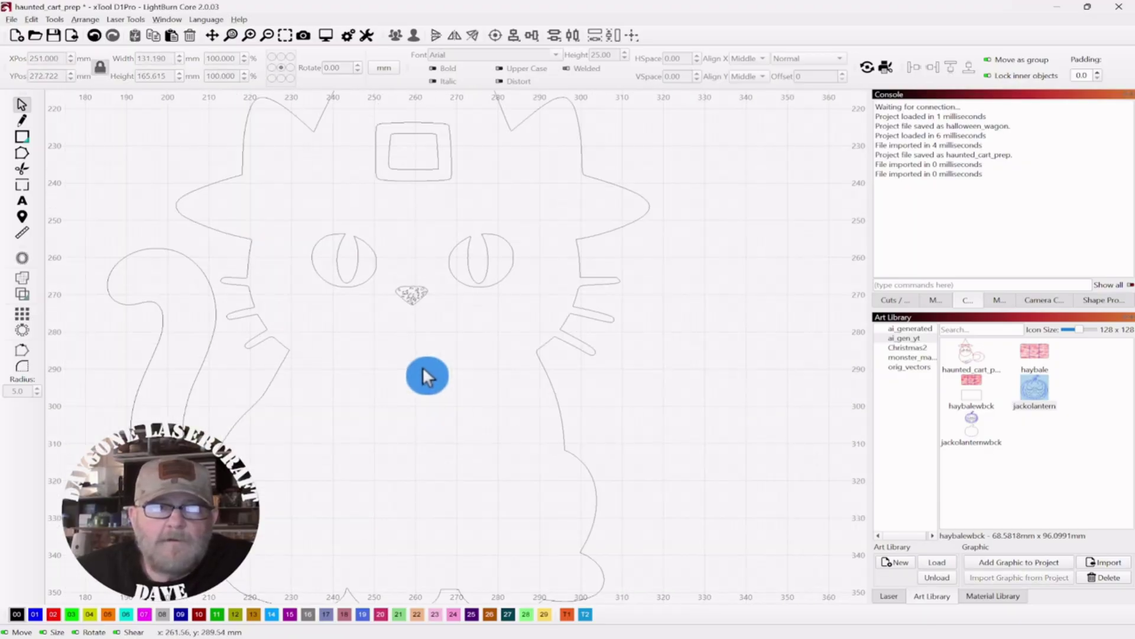
pyautogui.scroll(1, 417, 314)
pyautogui.scroll(1, 478, 367)
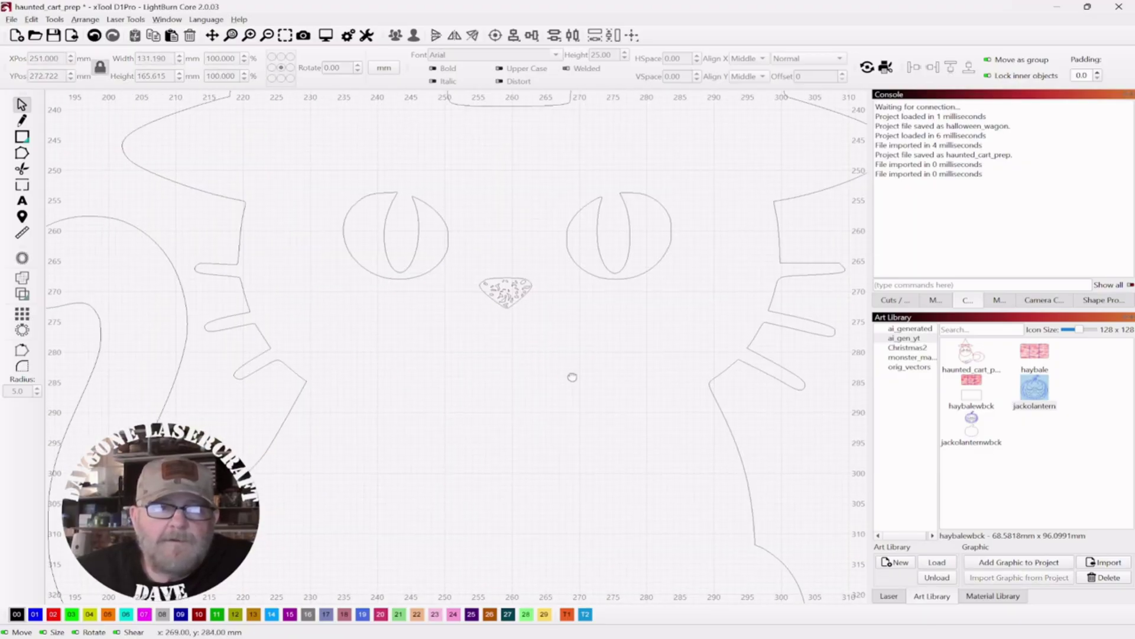
pyautogui.moveTo(538, 264); pyautogui.dragTo(453, 318)
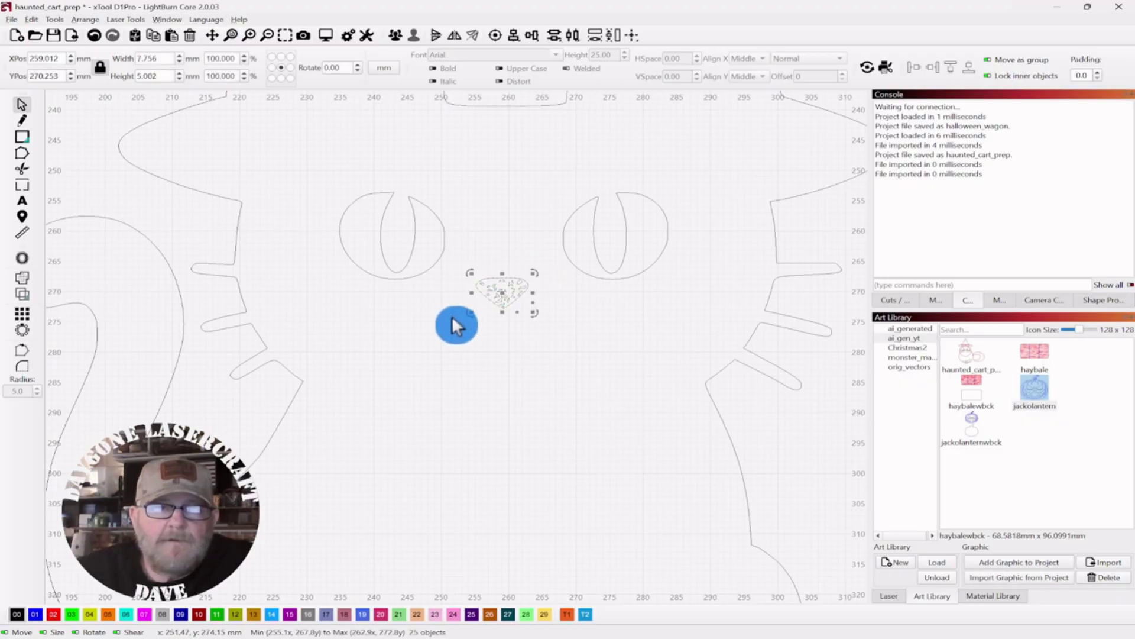
pyautogui.click(569, 382)
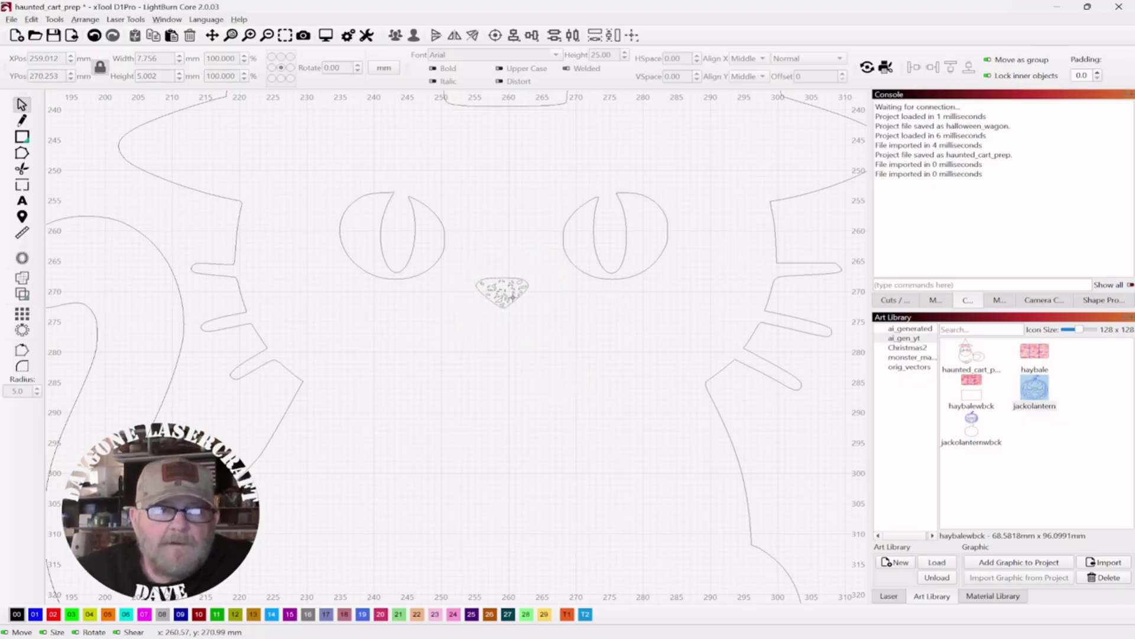
# - Move the cat's nose outline straight up 10 mm, clear of the small fragments inside it, and deselect it
pyautogui.scroll(2, 496, 279)
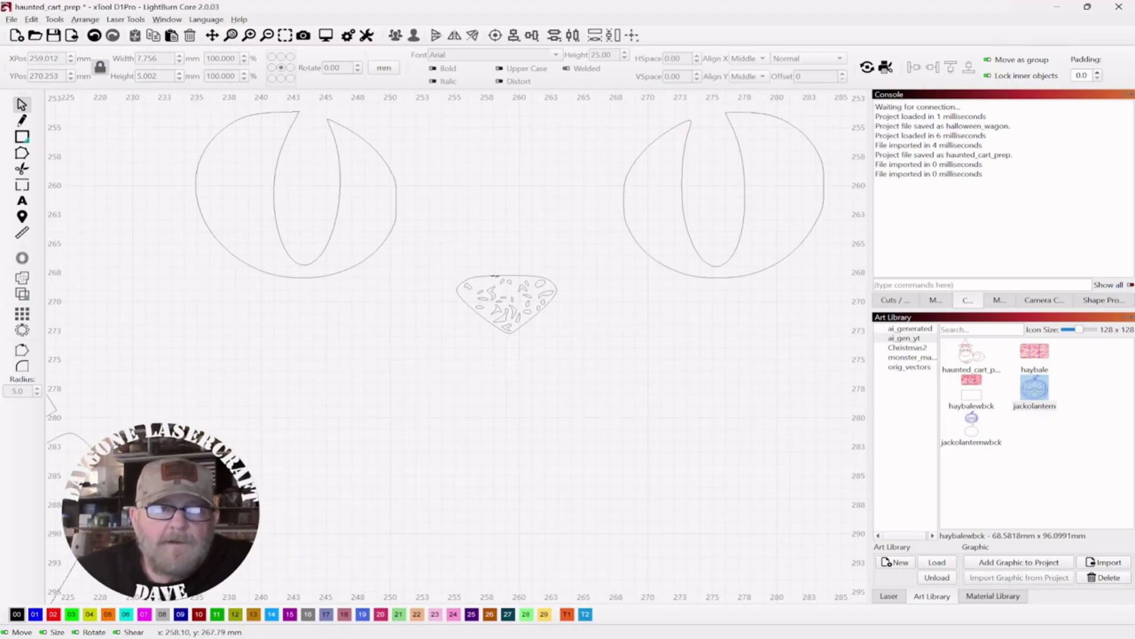
pyautogui.click(495, 276)
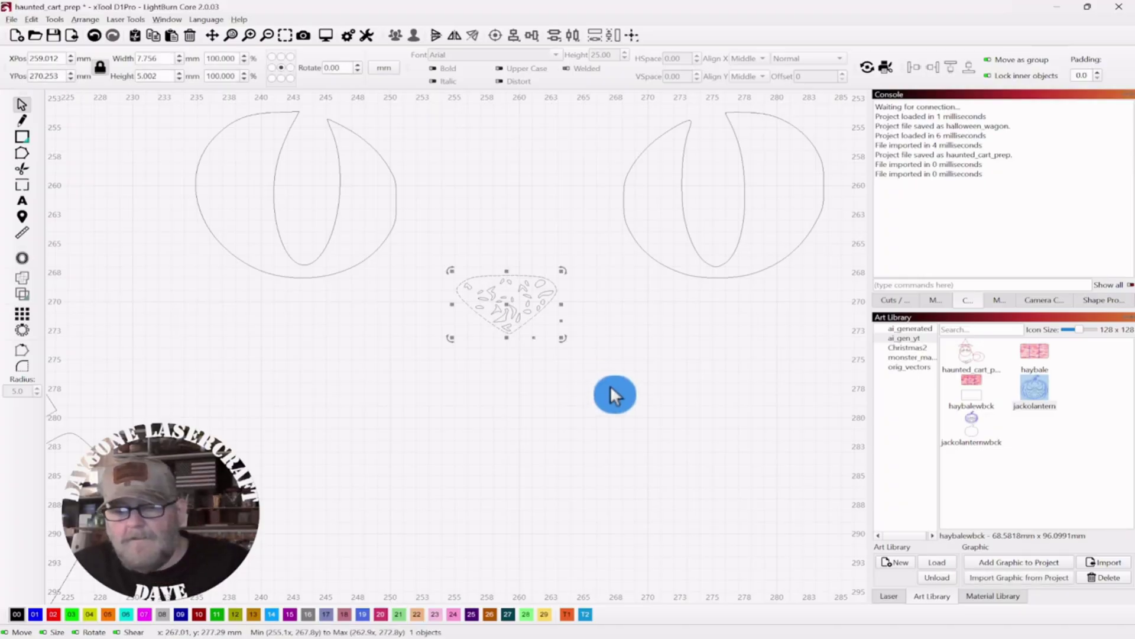
pyautogui.press('Up')
pyautogui.press('Up')
pyautogui.click(618, 358)
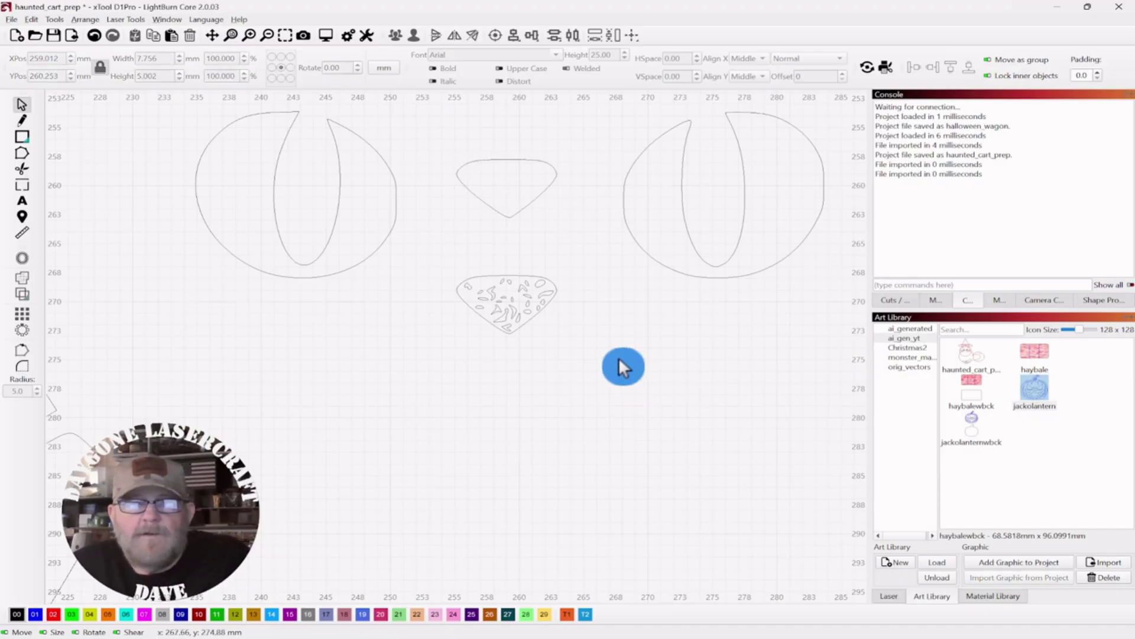
# - Delete all the small loose fragments left below the nose outline
pyautogui.moveTo(577, 260); pyautogui.dragTo(343, 382)
pyautogui.click(508, 398)
pyautogui.moveTo(594, 264); pyautogui.dragTo(441, 371)
pyautogui.press('Delete')
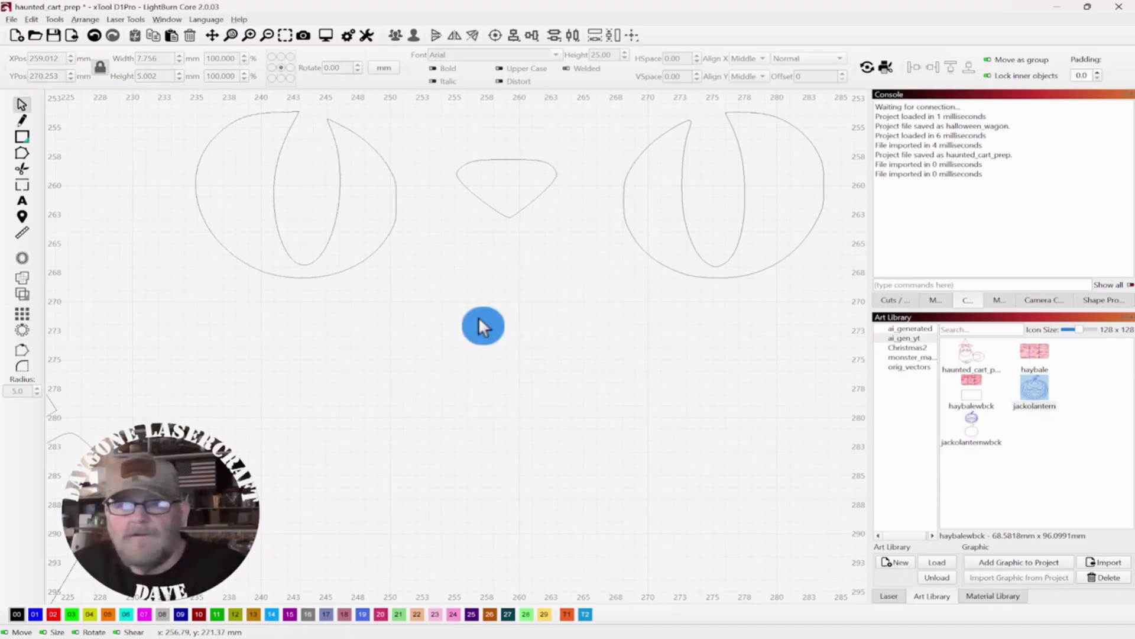
# - Move the nose outline straight back down 10 mm to its original place below the eyes and deselect it
pyautogui.moveTo(555, 153); pyautogui.dragTo(470, 232)
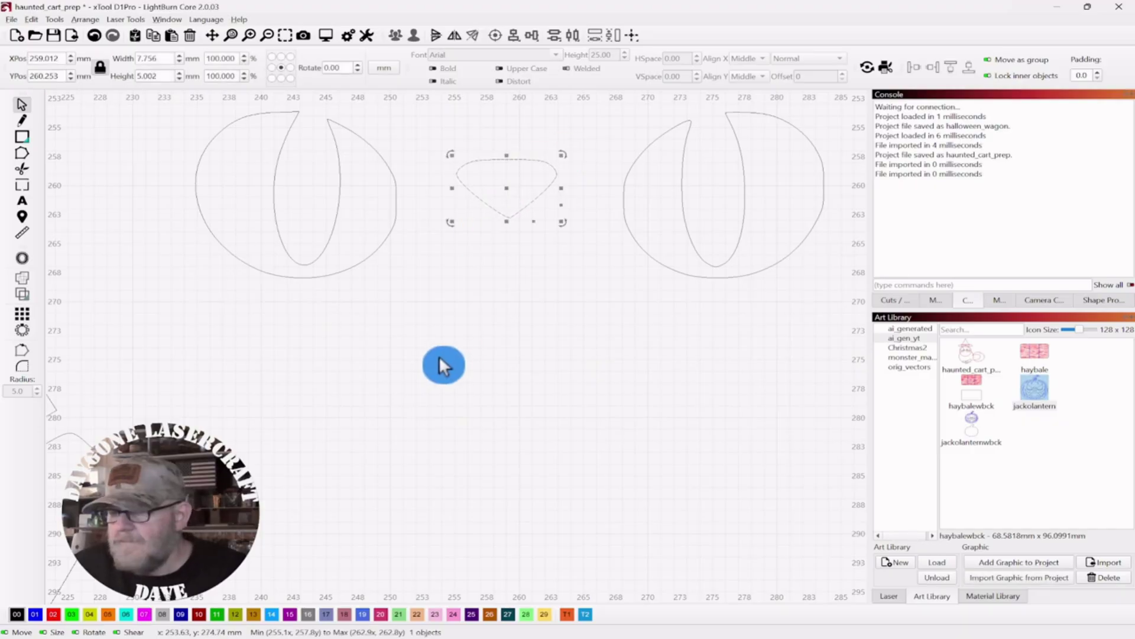
pyautogui.press('Down')
pyautogui.press('Down')
pyautogui.click(606, 367)
# - Group all the shapes of the cleaned cat outline into one object
pyautogui.scroll(-8, 607, 367)
pyautogui.scroll(-4, 552, 370)
pyautogui.moveTo(654, 147); pyautogui.dragTo(362, 445)
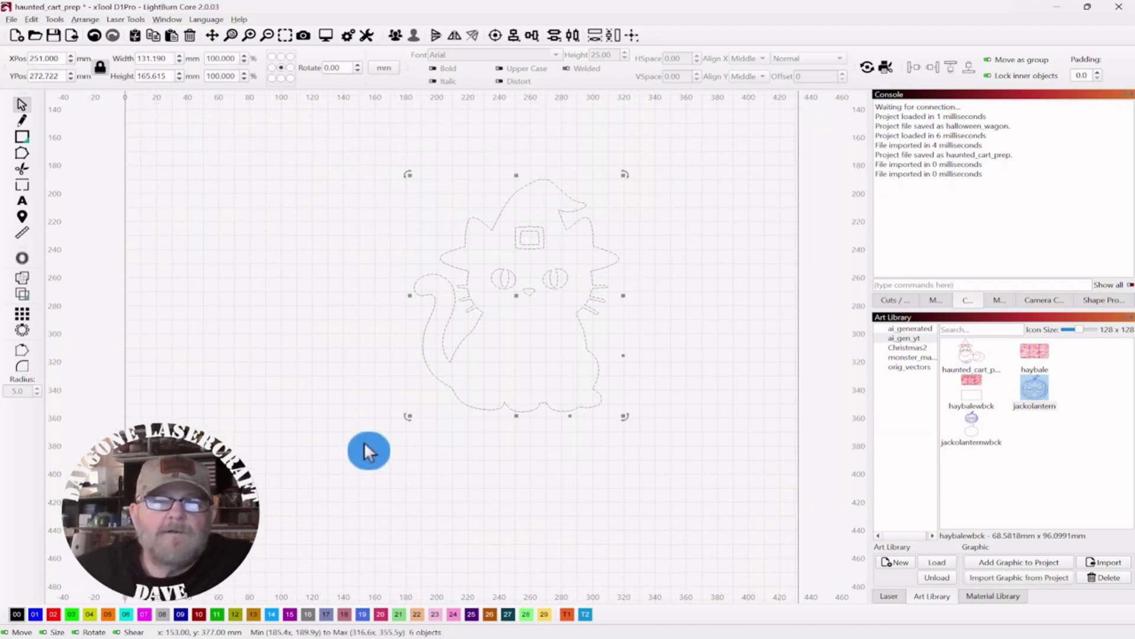
pyautogui.click(393, 35)
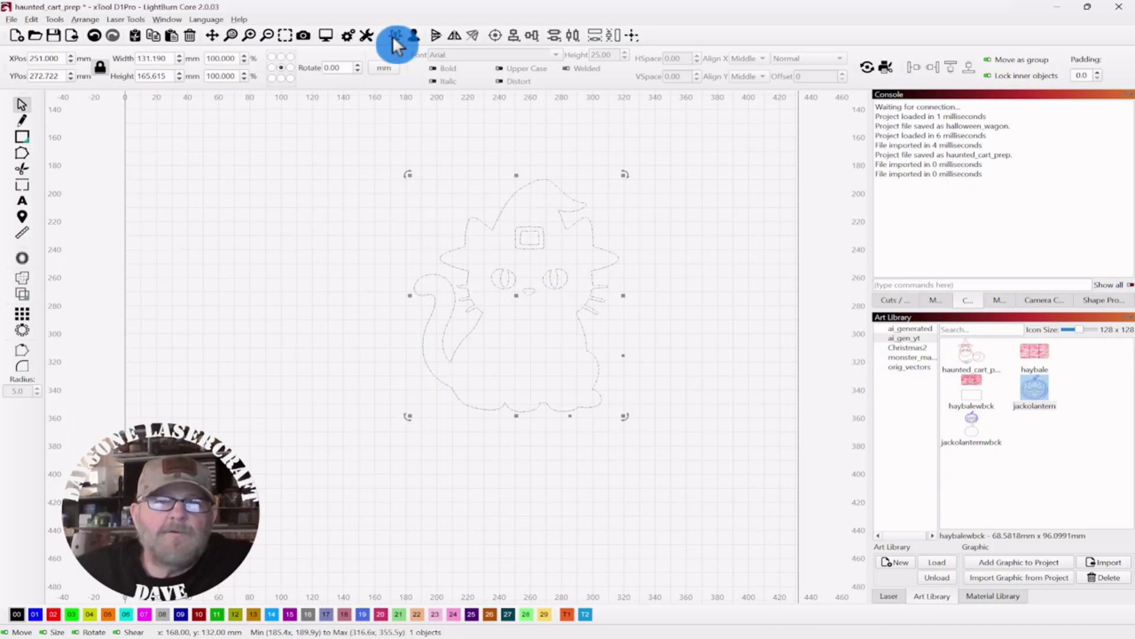
# - Save the grouped cat from the project into the art library as haunted_cart_prep3
pyautogui.click(991, 575)
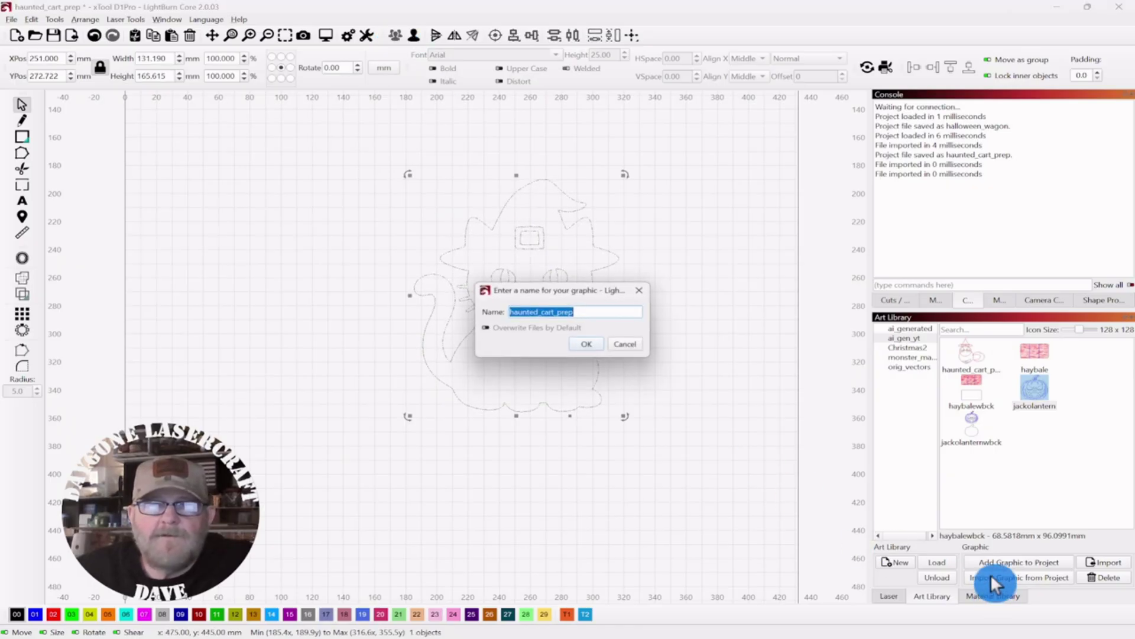
pyautogui.click(589, 312)
pyautogui.write('3')
pyautogui.click(603, 342)
pyautogui.click(679, 289)
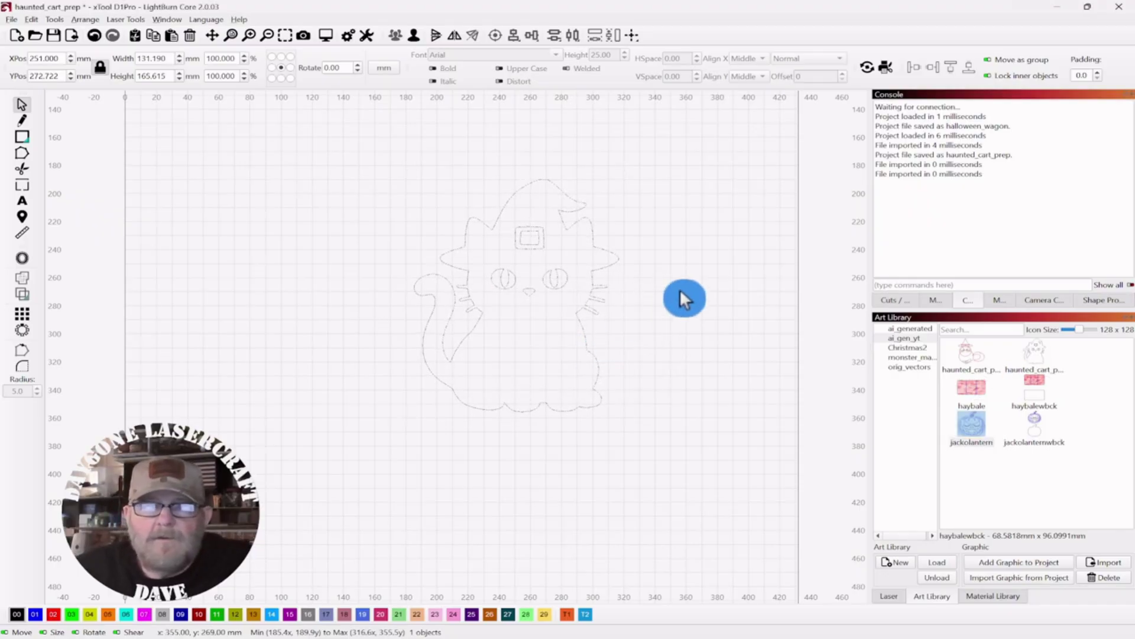
pyautogui.moveTo(693, 133); pyautogui.dragTo(596, 169)
pyautogui.click(585, 489)
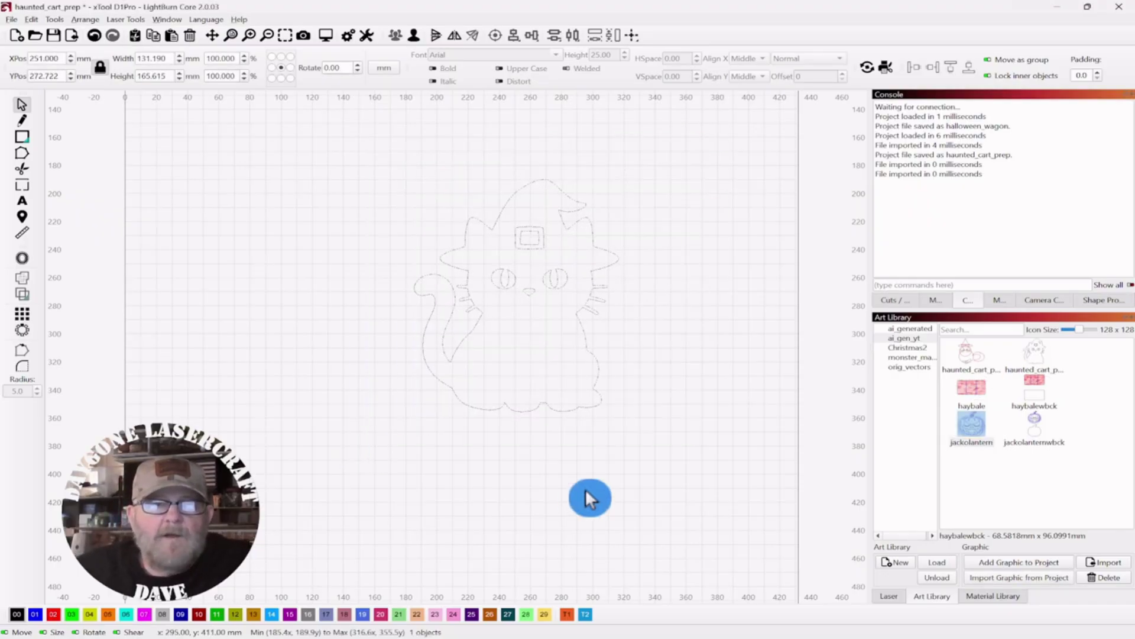
pyautogui.scroll(2, 613, 446)
pyautogui.moveTo(648, 370); pyautogui.dragTo(666, 430)
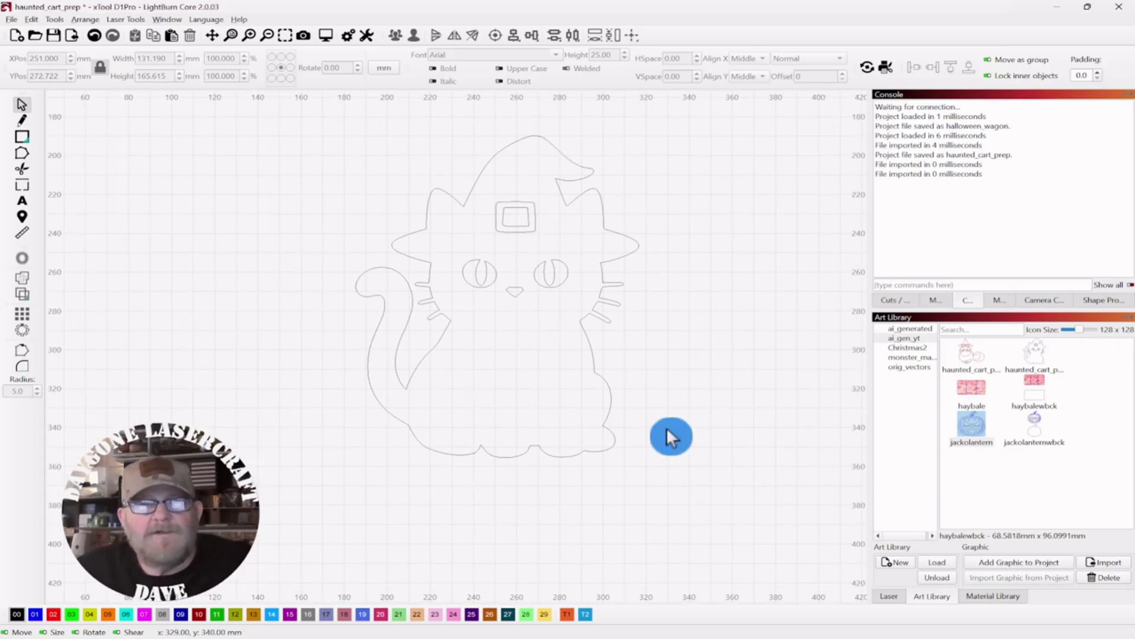